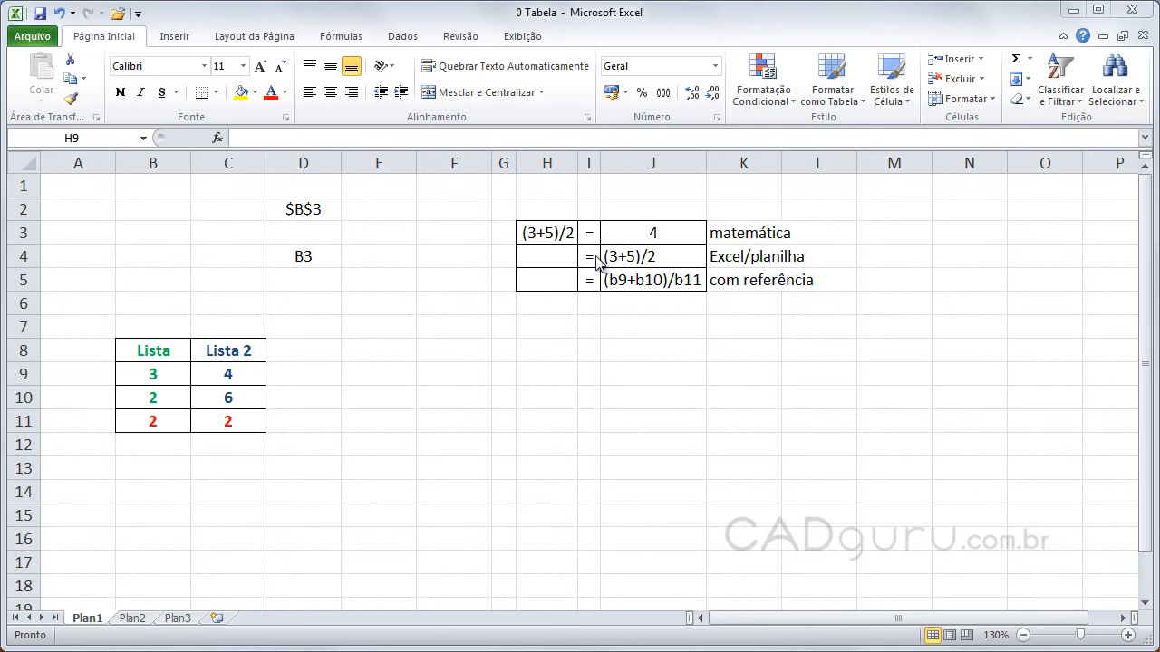
# Enter the formula =(3+5)/2 in cell H9.
pyautogui.click(550, 379)
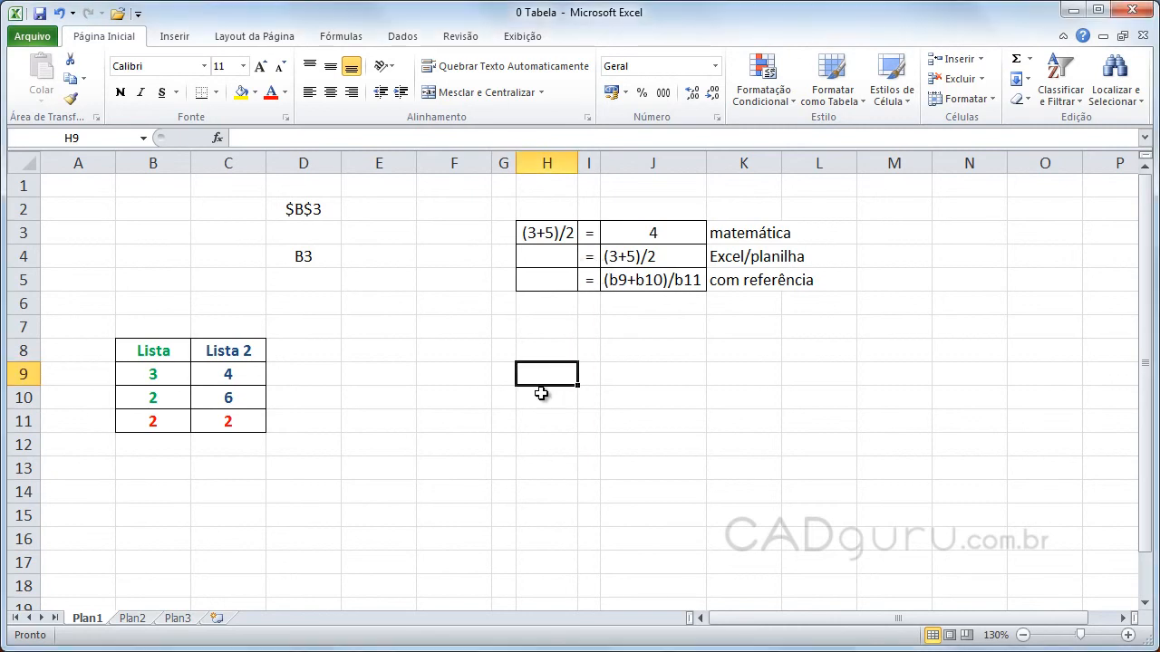
pyautogui.write('=')
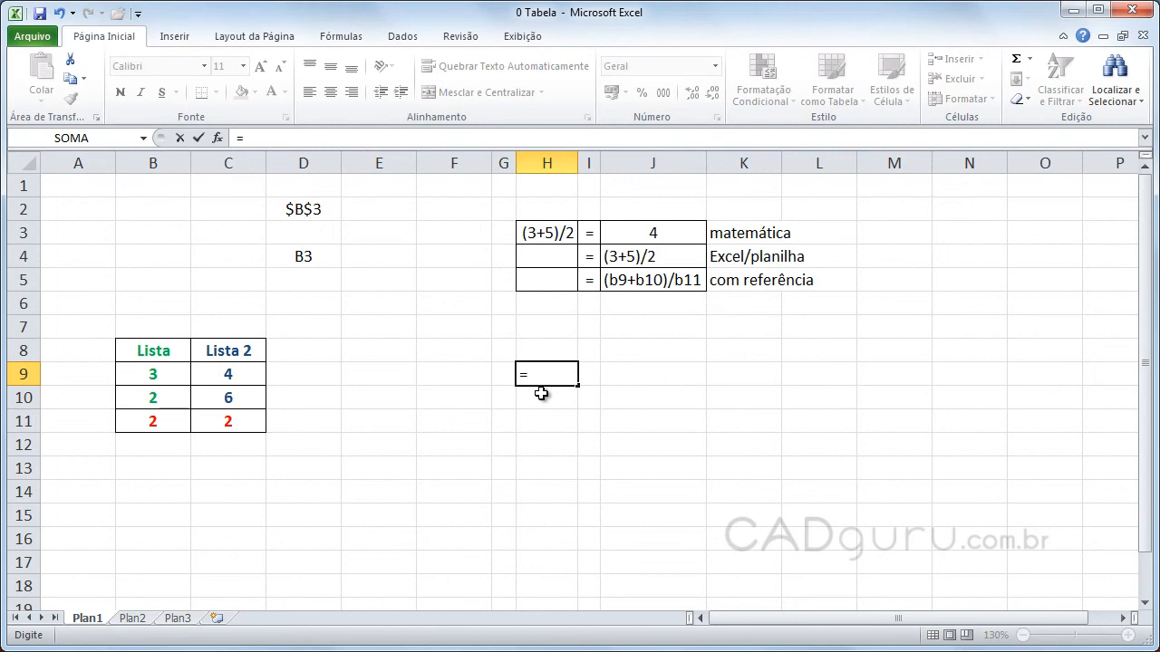
pyautogui.write('(3+5)')
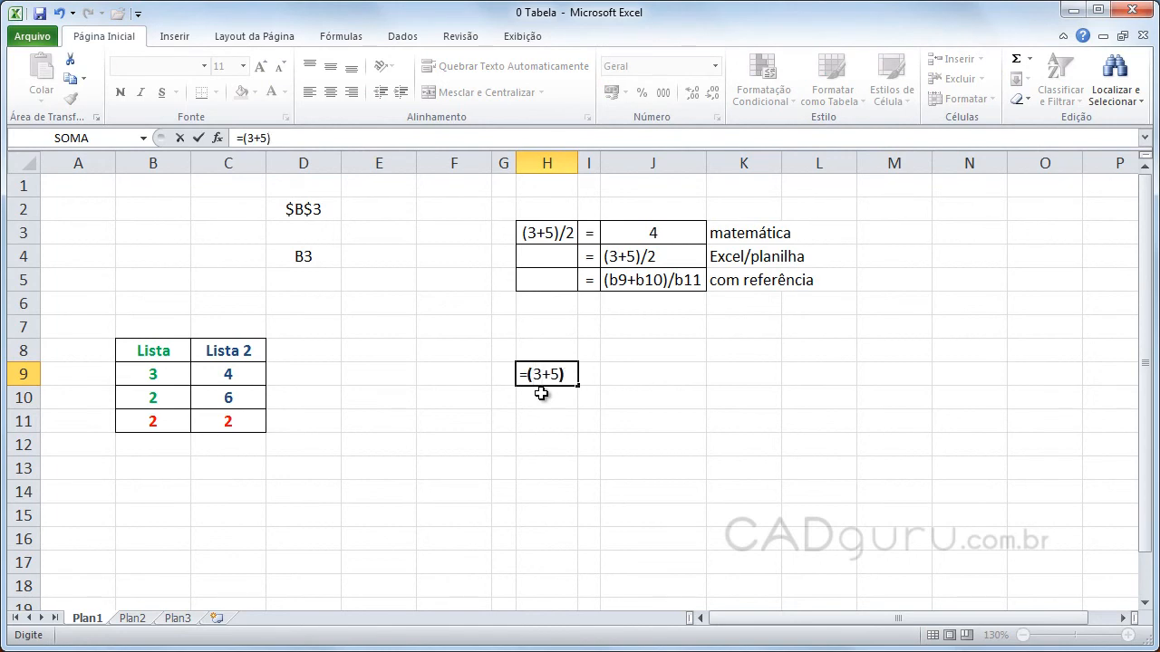
pyautogui.write('/2')
pyautogui.press('Return')
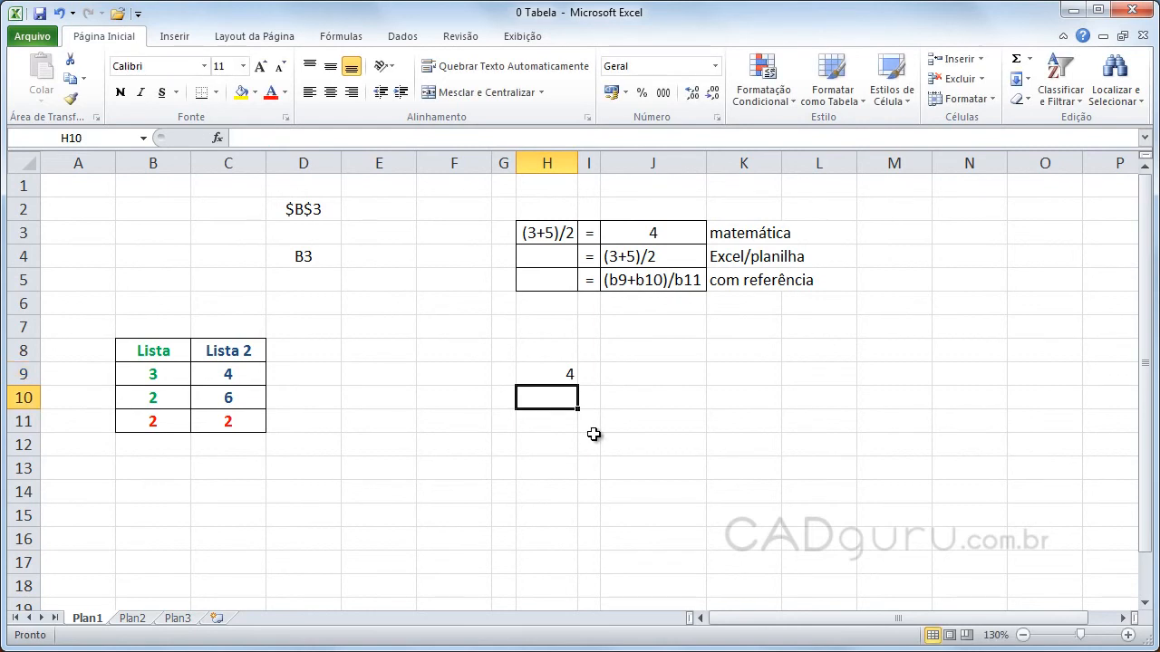
pyautogui.click(544, 375)
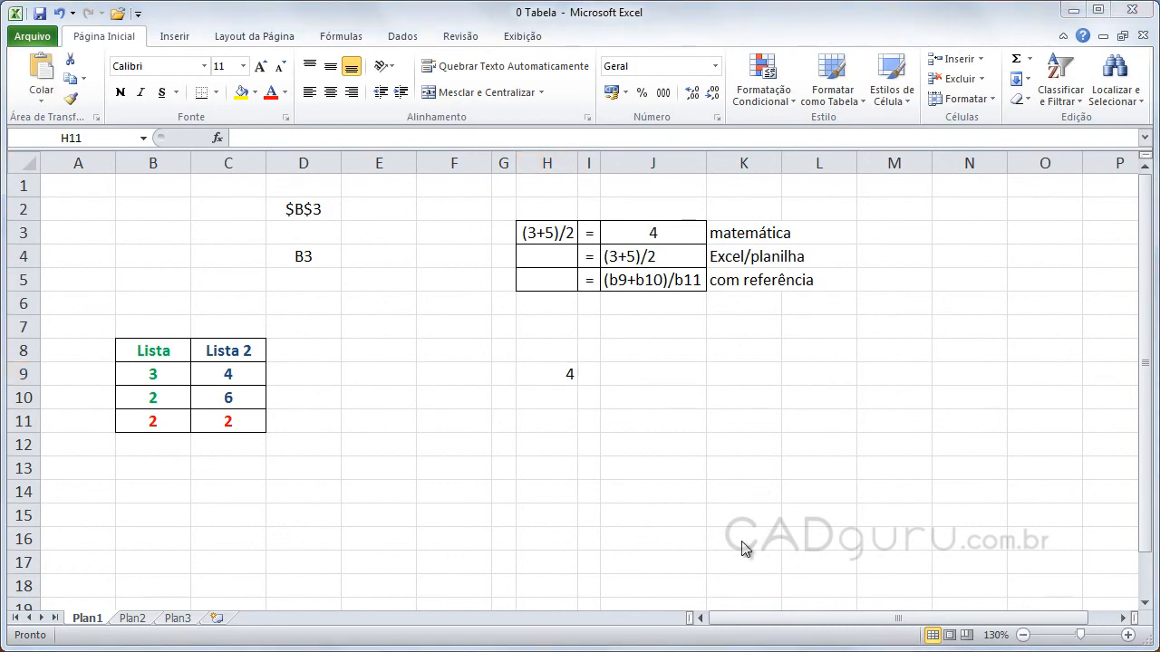
# Enter the formula =(B9+5)/2 in cell H11, taking the first number from the Lista column by reference.
pyautogui.click(553, 415)
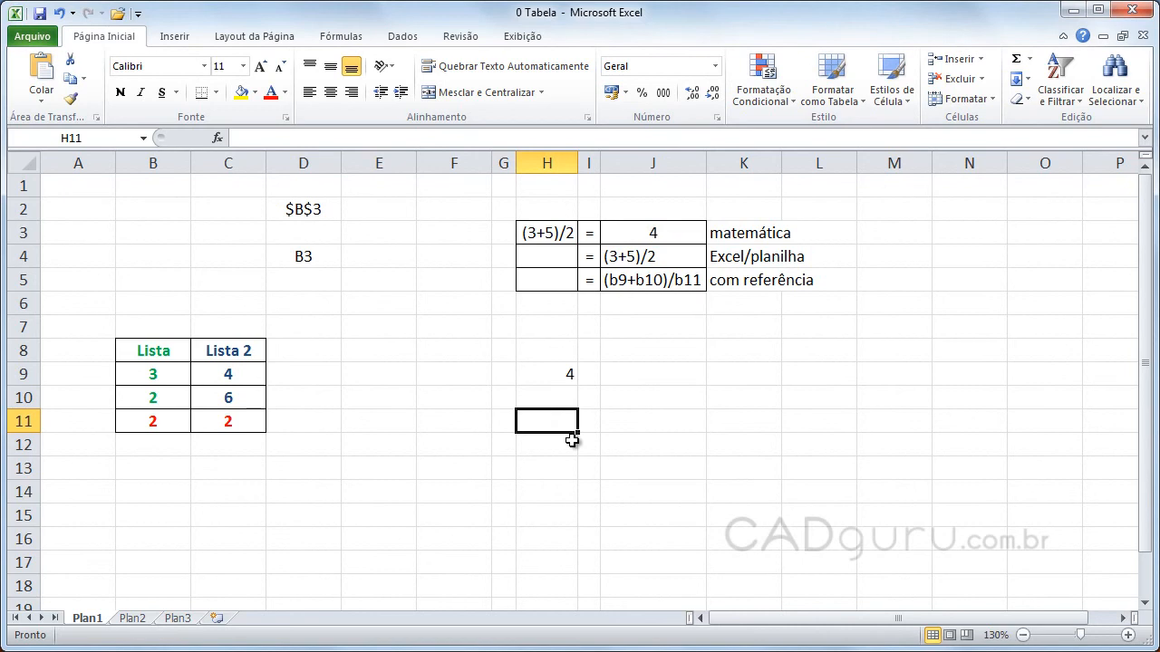
pyautogui.write('=(')
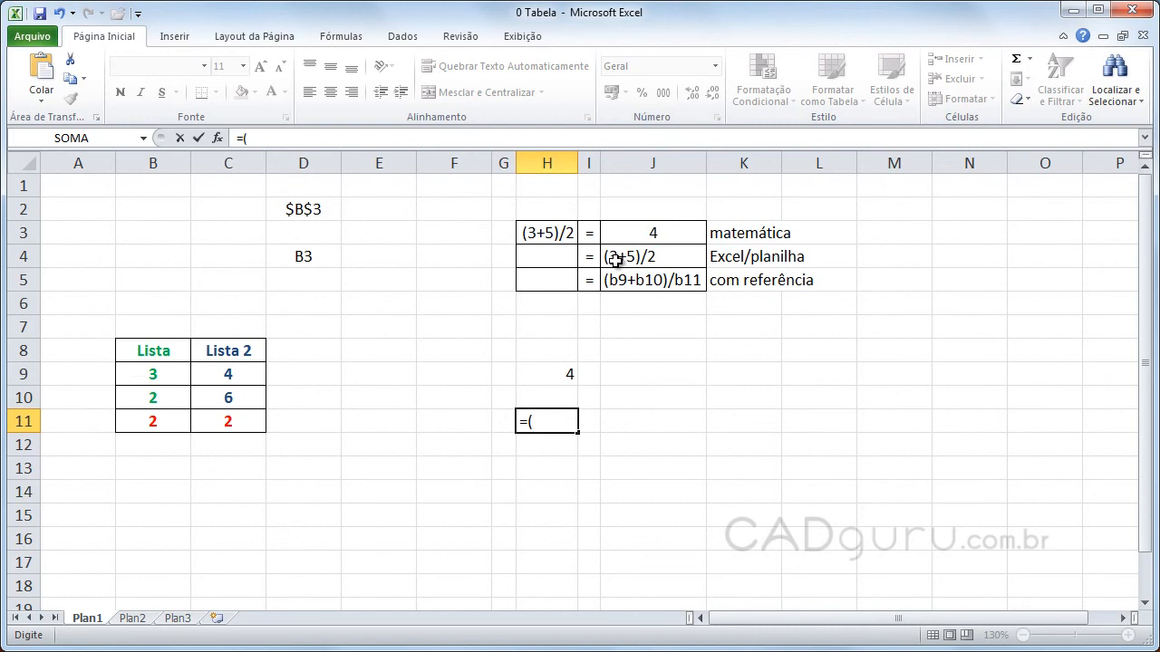
pyautogui.click(158, 377)
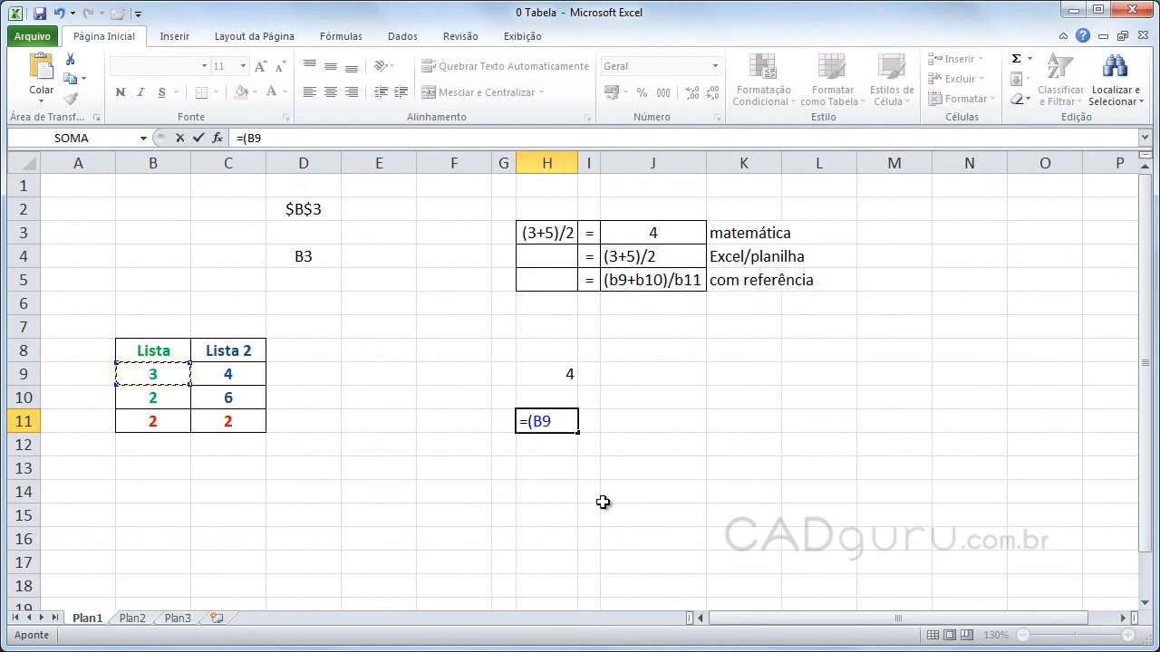
pyautogui.write('+5)/2')
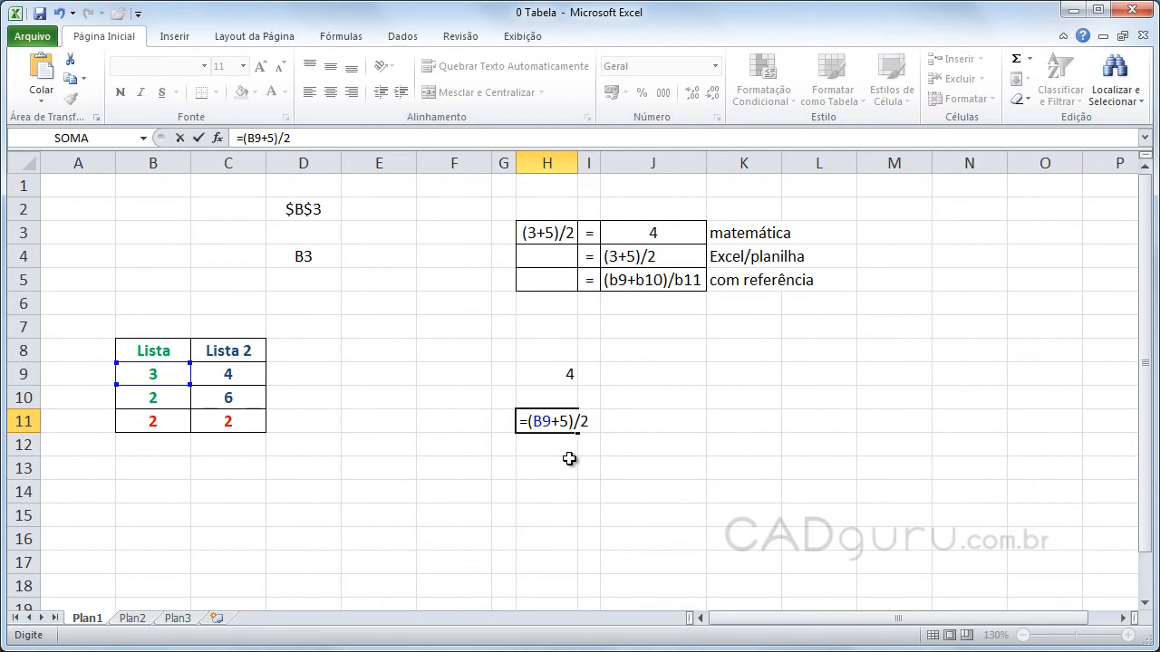
pyautogui.press('Return')
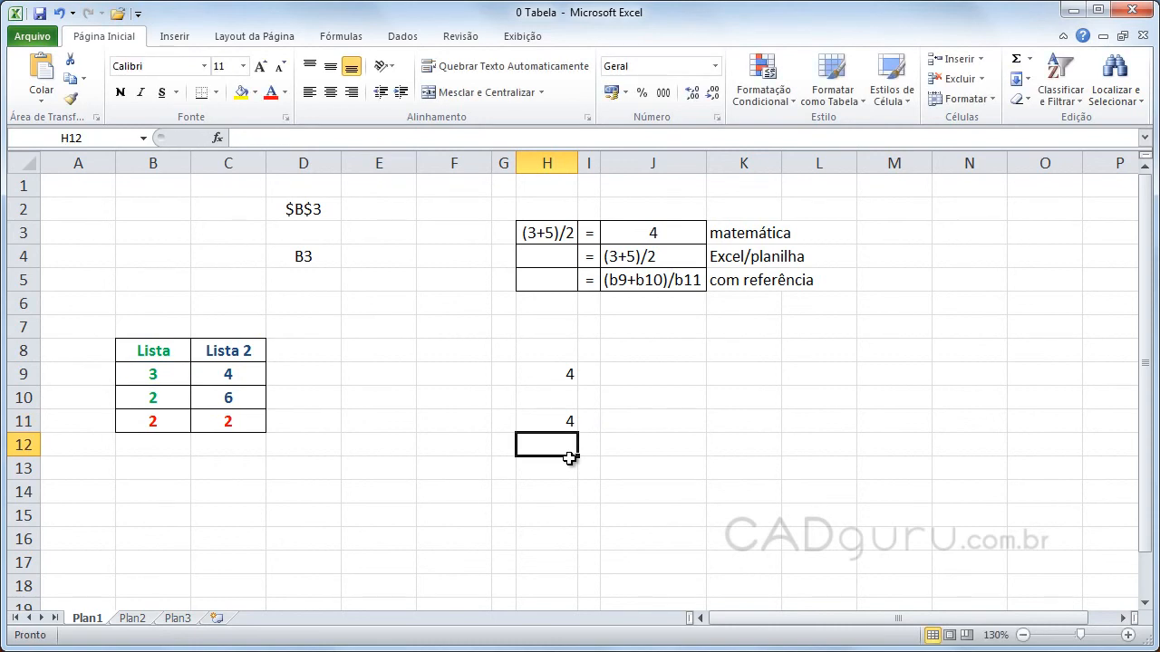
pyautogui.click(554, 420)
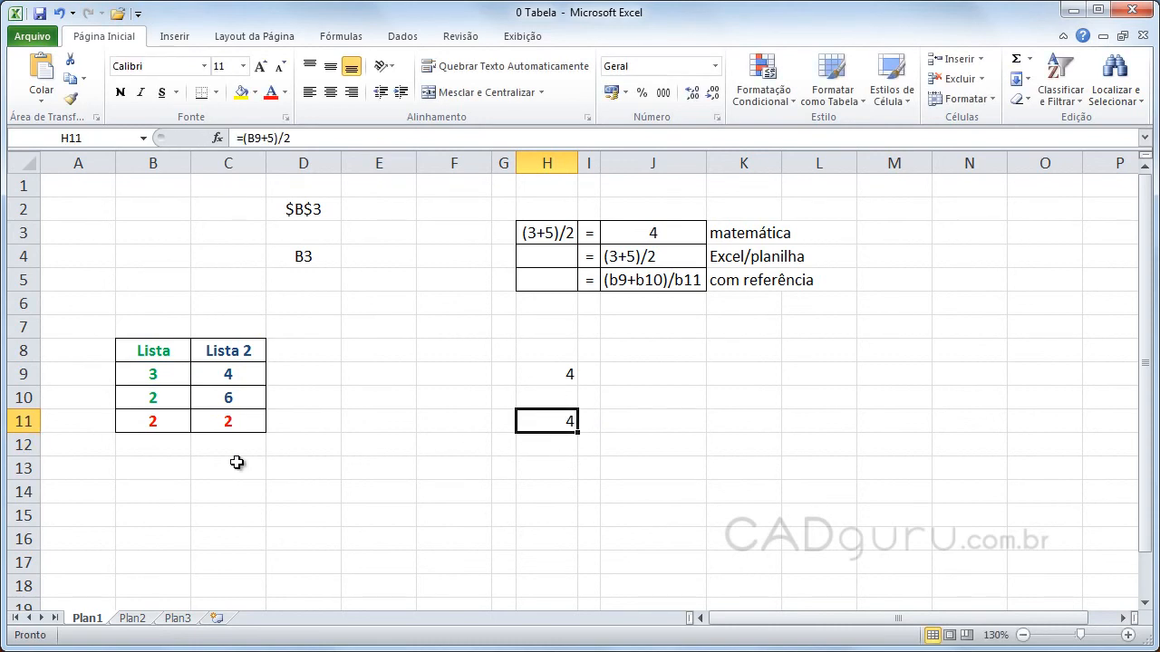
# Set the first Lista value in B9 to 4 and inspect the dependent formula in H11.
pyautogui.click(155, 377)
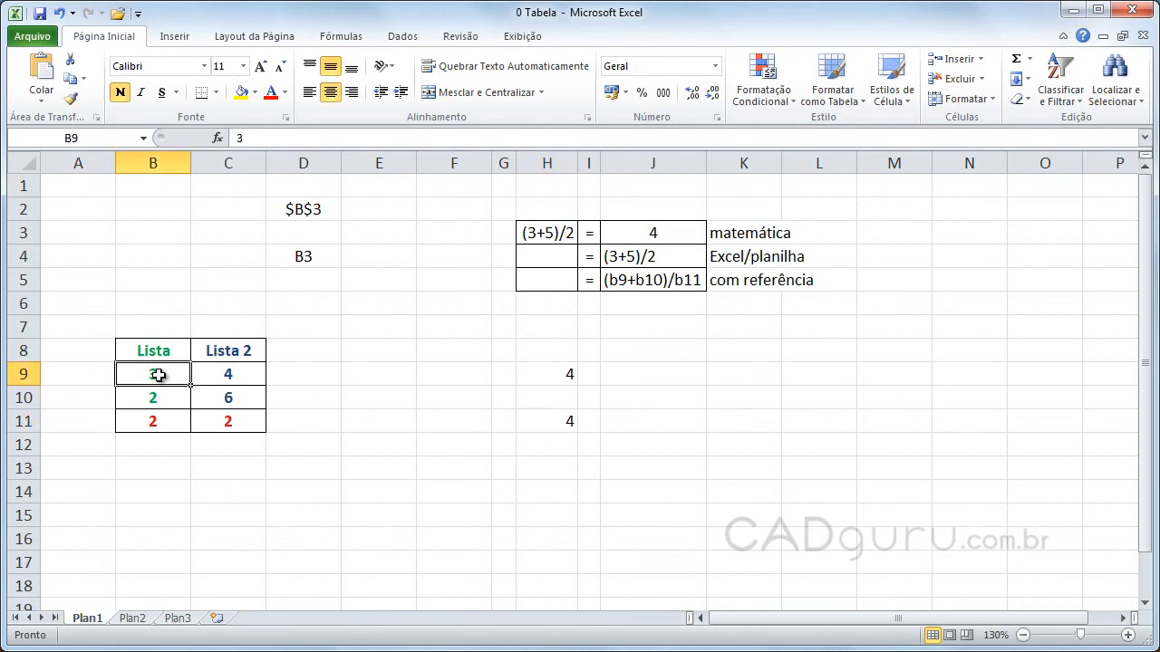
pyautogui.press('F2')
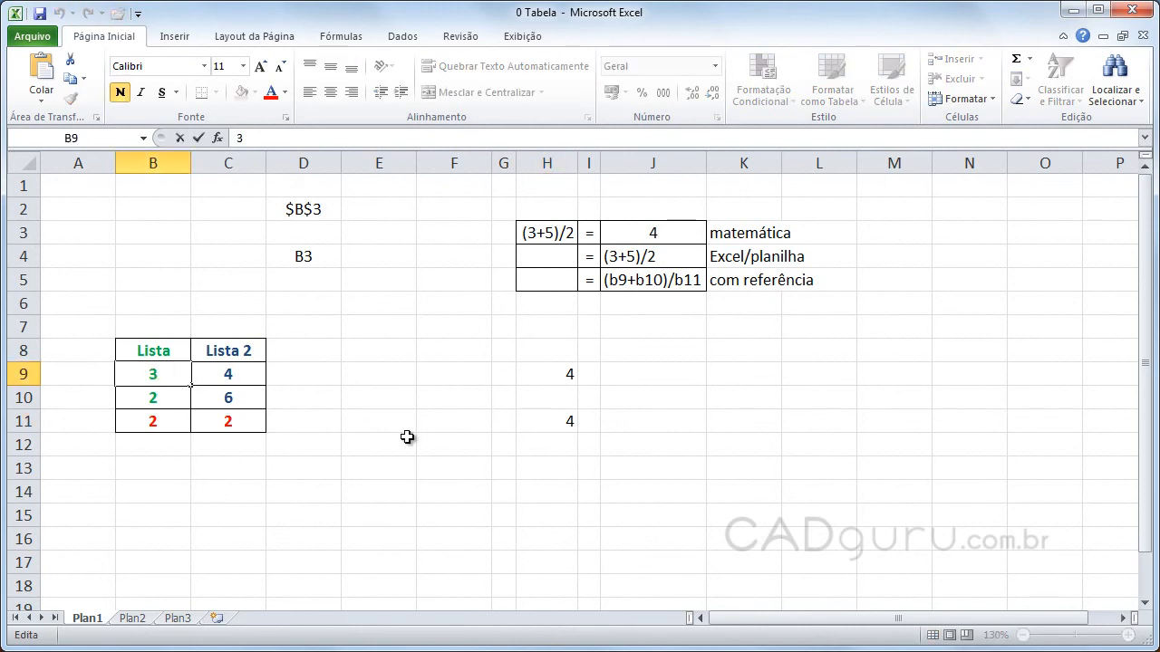
pyautogui.press('BackSpace')
pyautogui.press('Return')
pyautogui.press('Return')
pyautogui.press('Return')
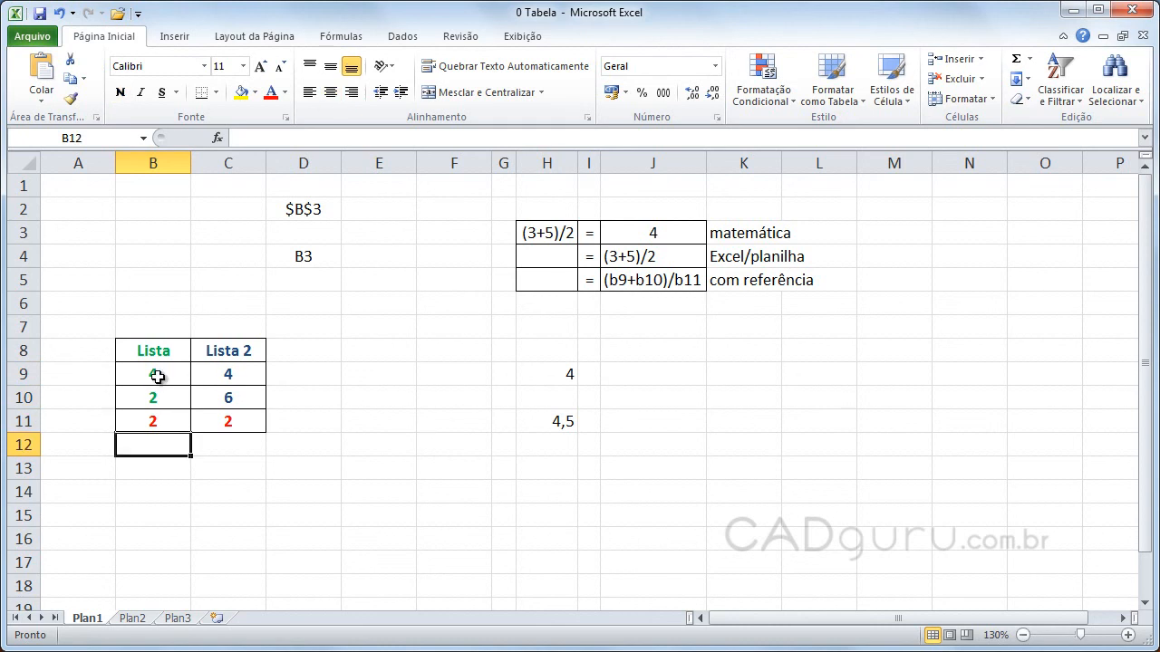
pyautogui.click(549, 423)
pyautogui.doubleClick(549, 423)
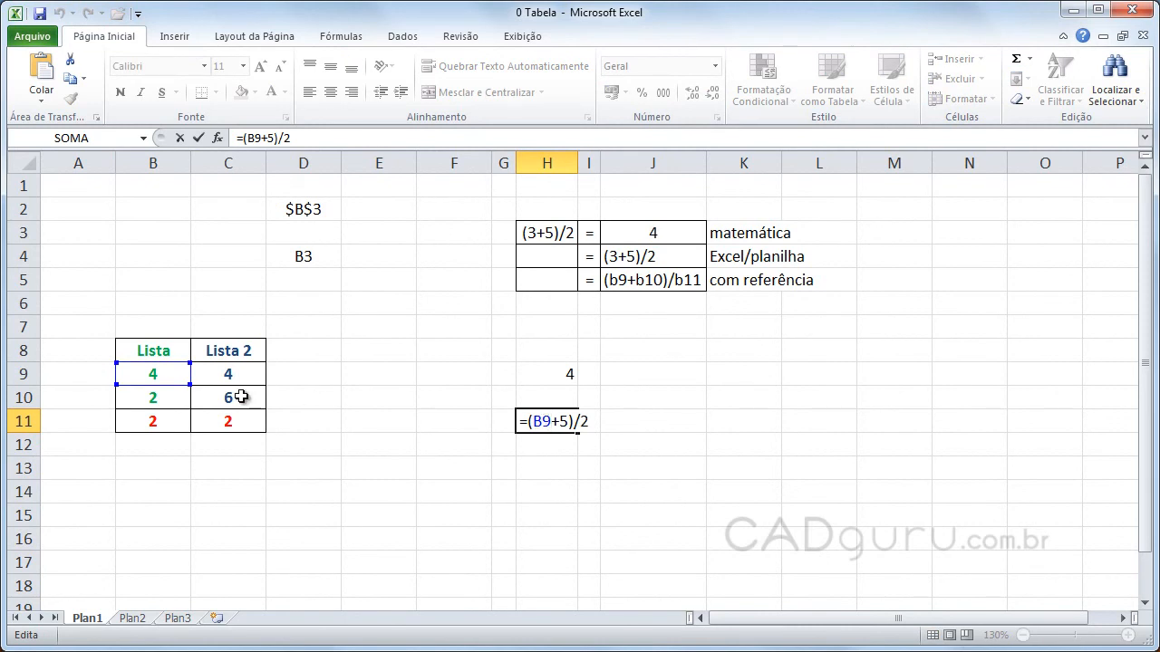
pyautogui.press('Return')
pyautogui.press('Return')
pyautogui.press('Return')
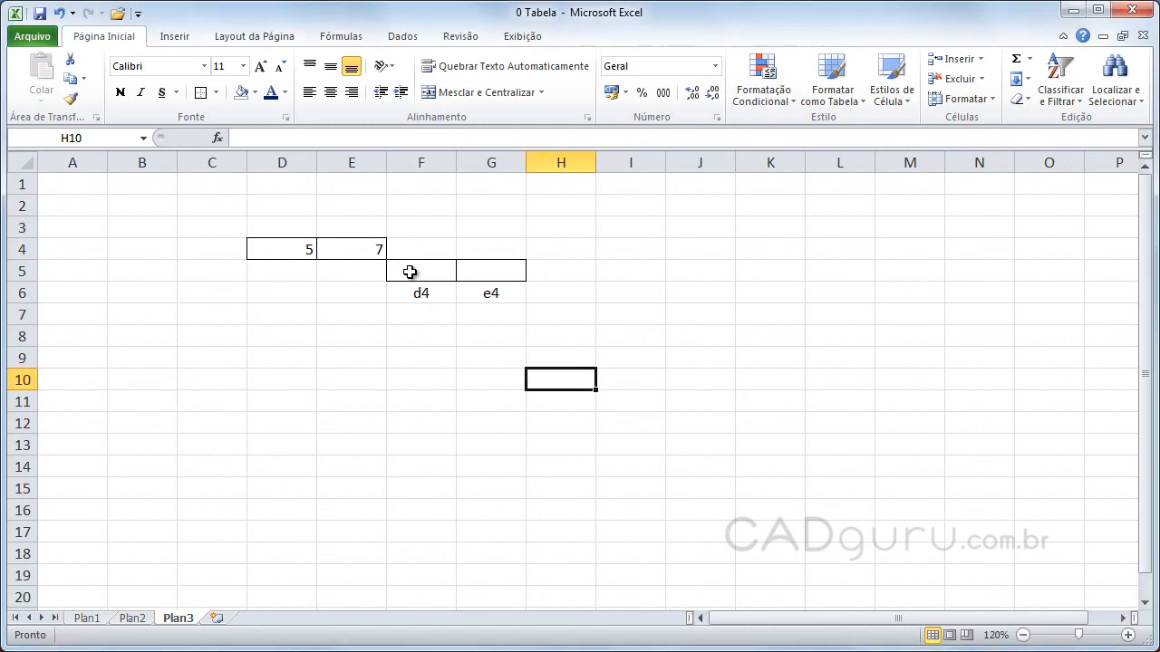
# Enter the formula =D4 in cell F5 of the Plan3 sheet.
pyautogui.click(422, 273)
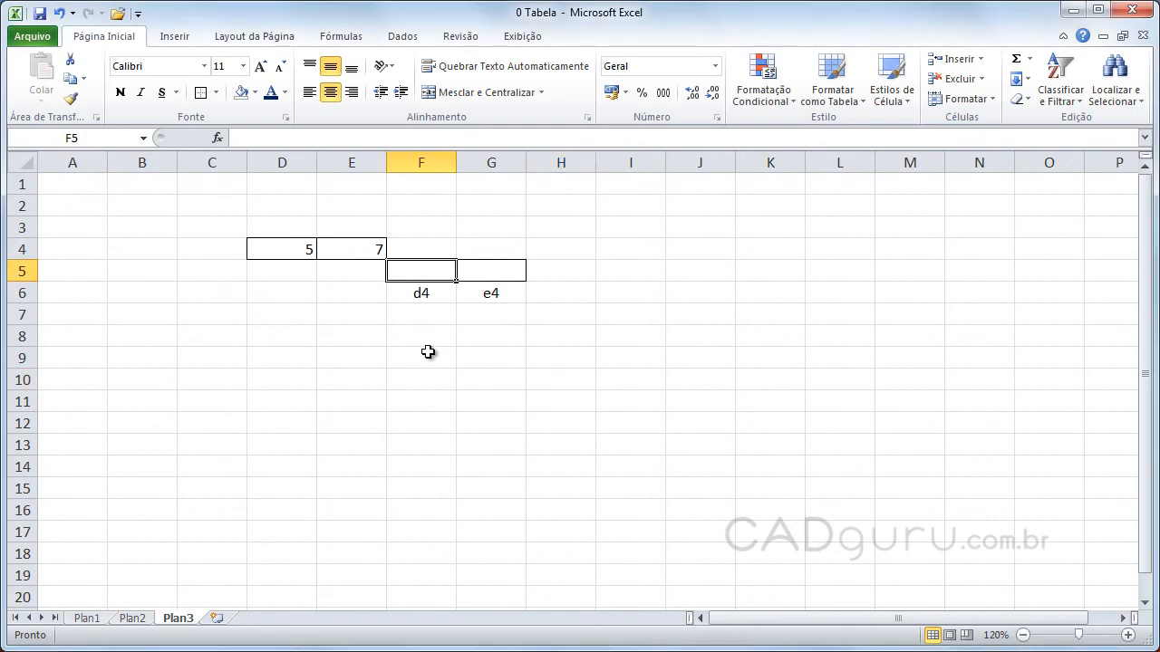
pyautogui.write('=')
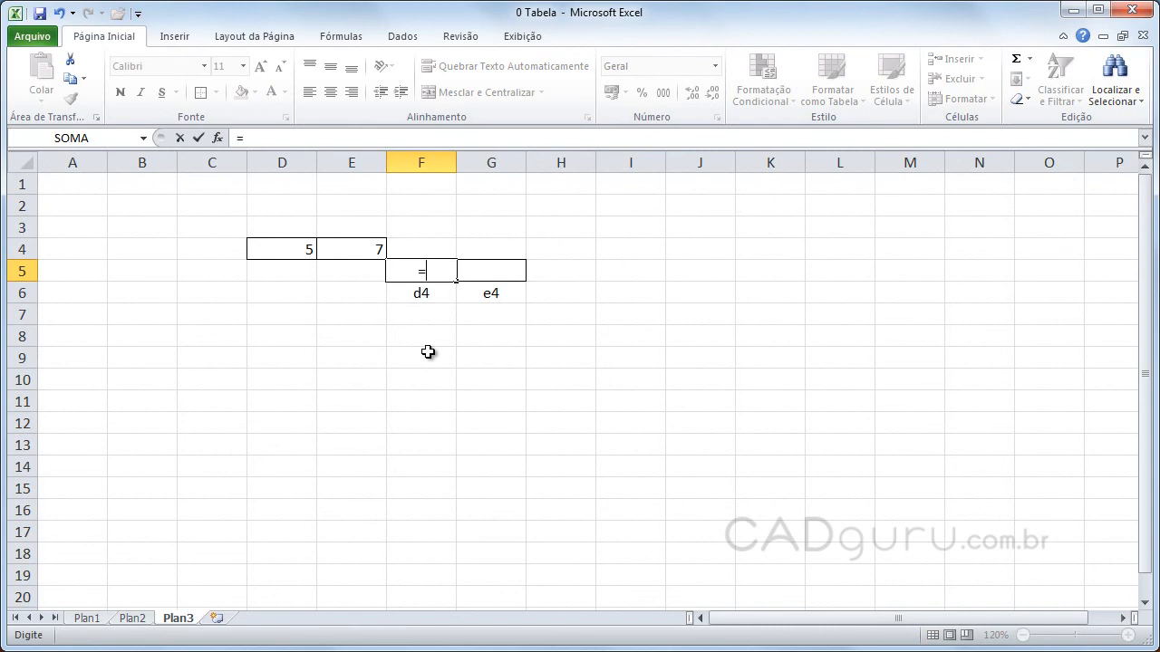
pyautogui.write('d4')
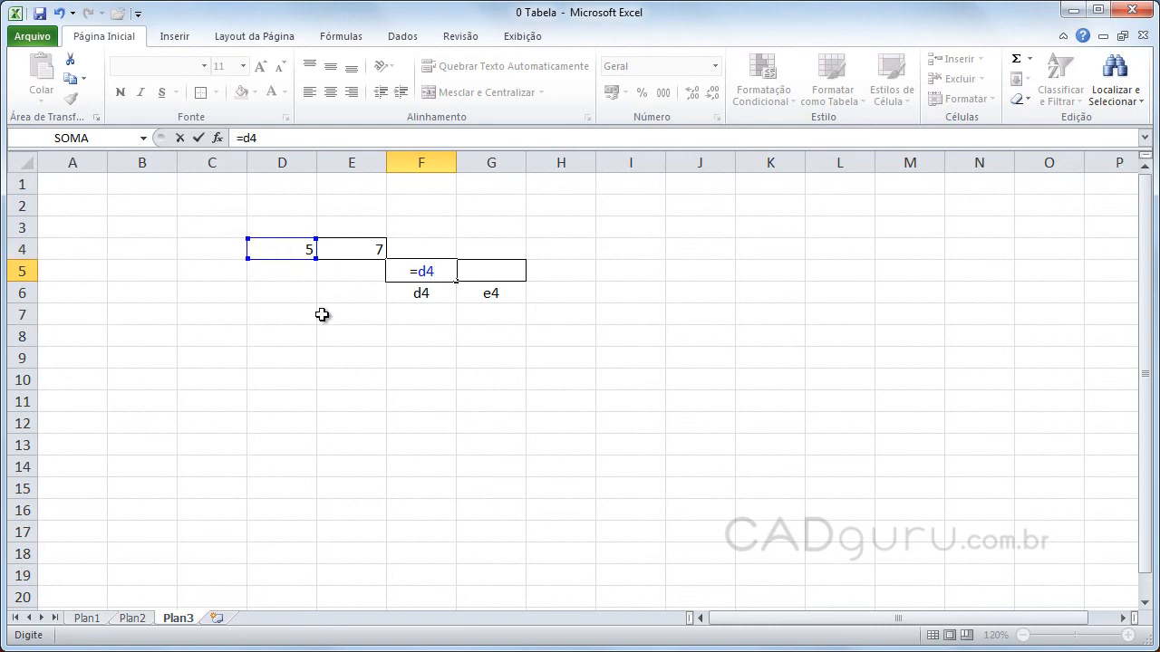
pyautogui.press('Return')
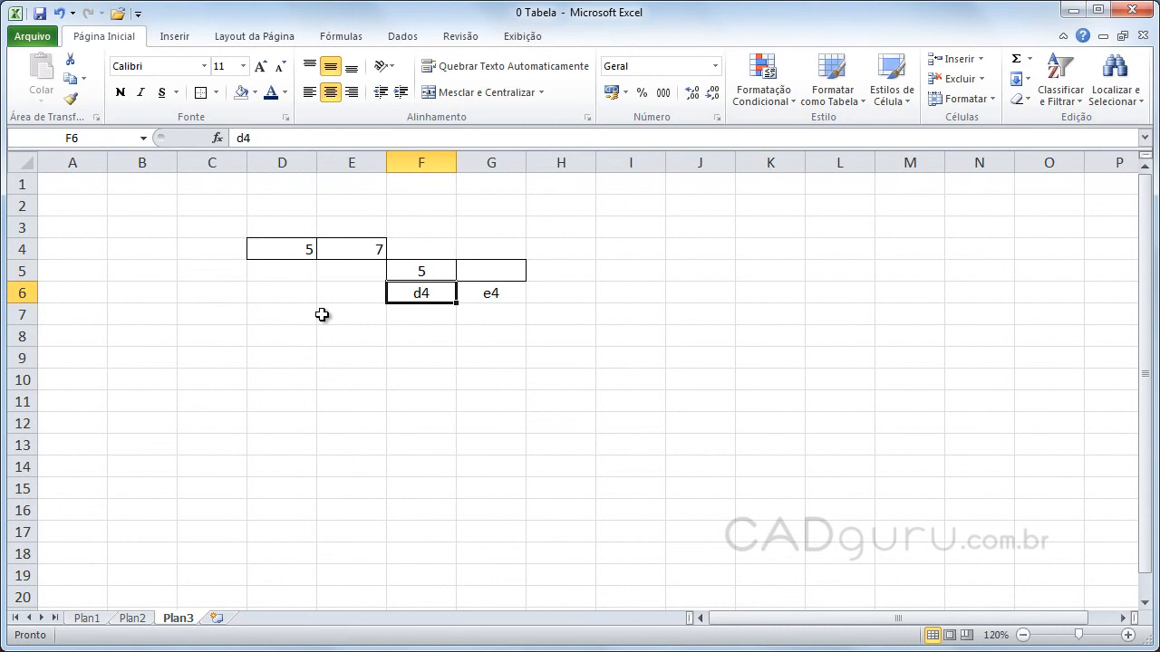
# Fill the formula from F5 across to G5 and compare the relative references in both cells.
pyautogui.click(435, 355)
pyautogui.click(437, 272)
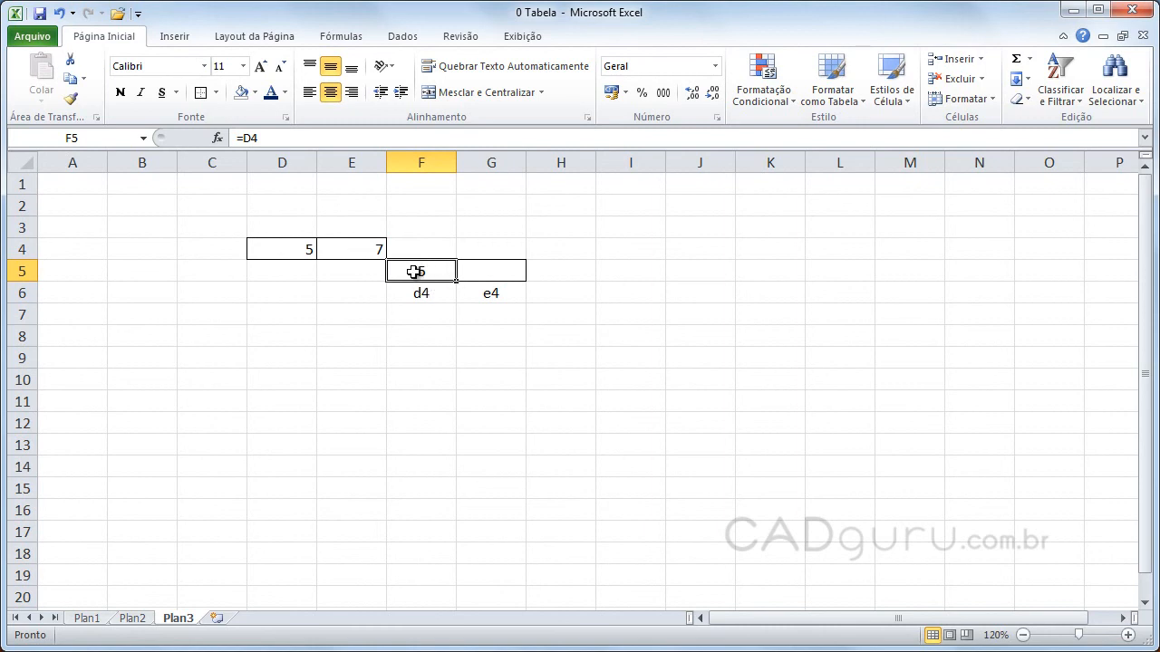
pyautogui.moveTo(457, 283); pyautogui.dragTo(531, 287)
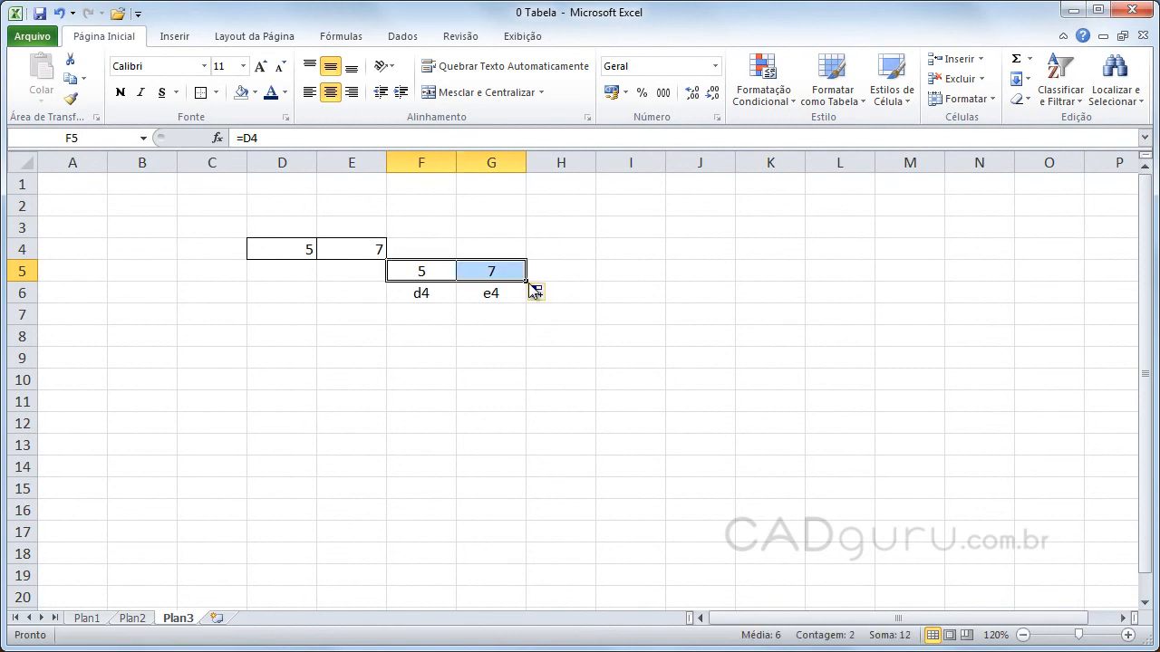
pyautogui.click(498, 332)
pyautogui.click(492, 270)
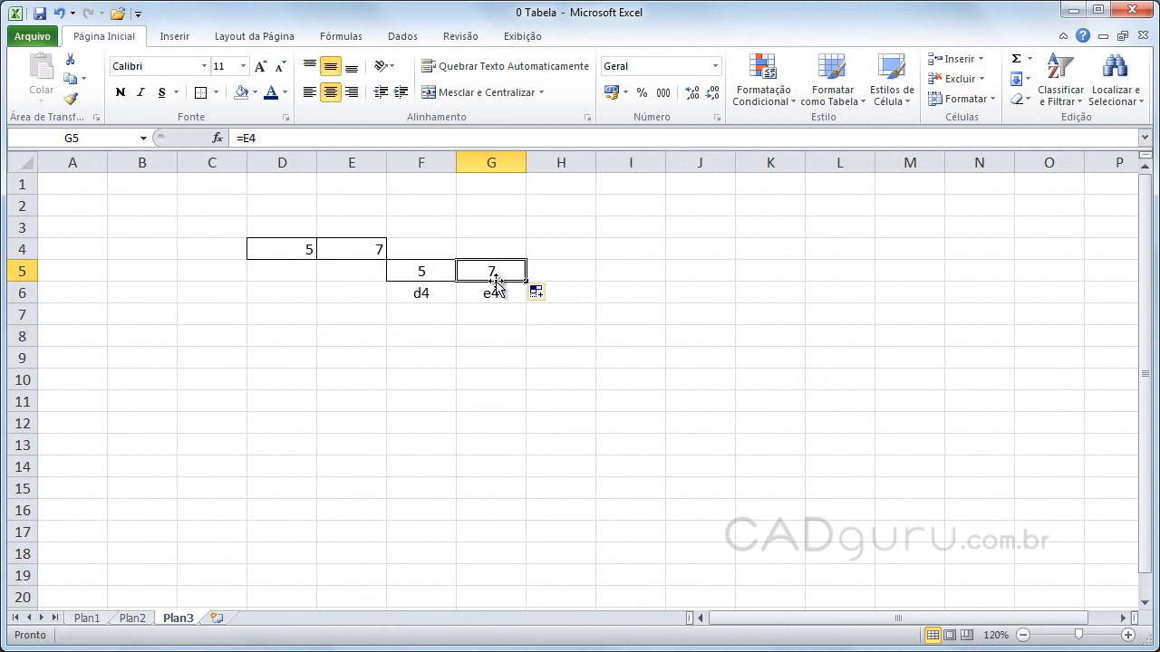
pyautogui.click(433, 273)
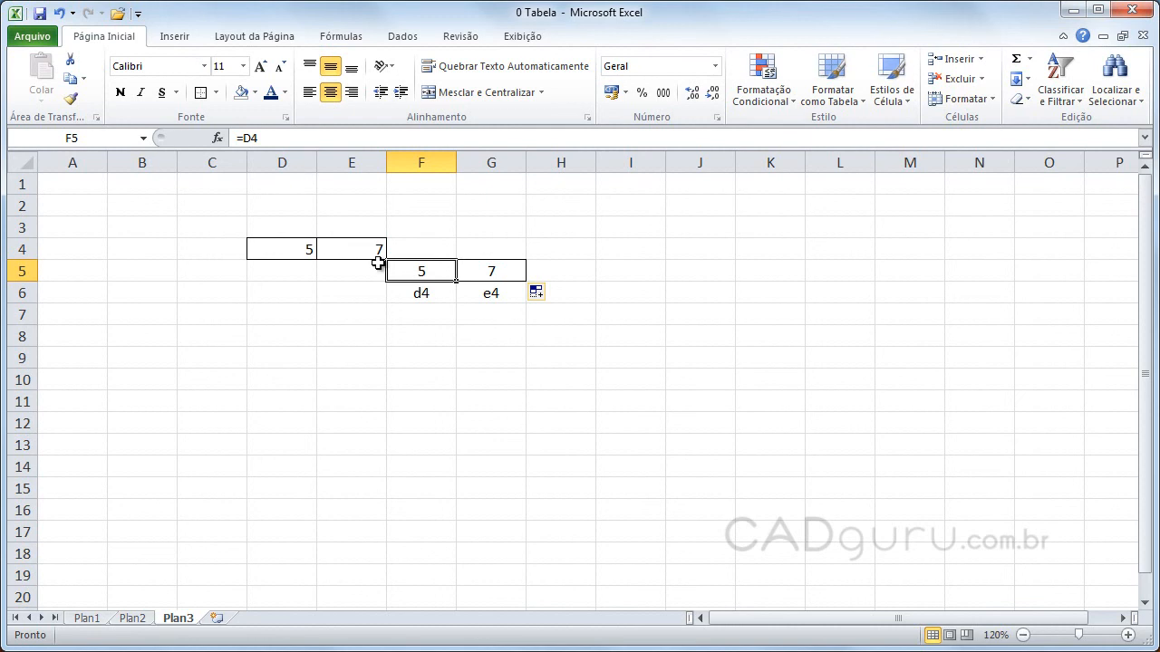
pyautogui.click(496, 272)
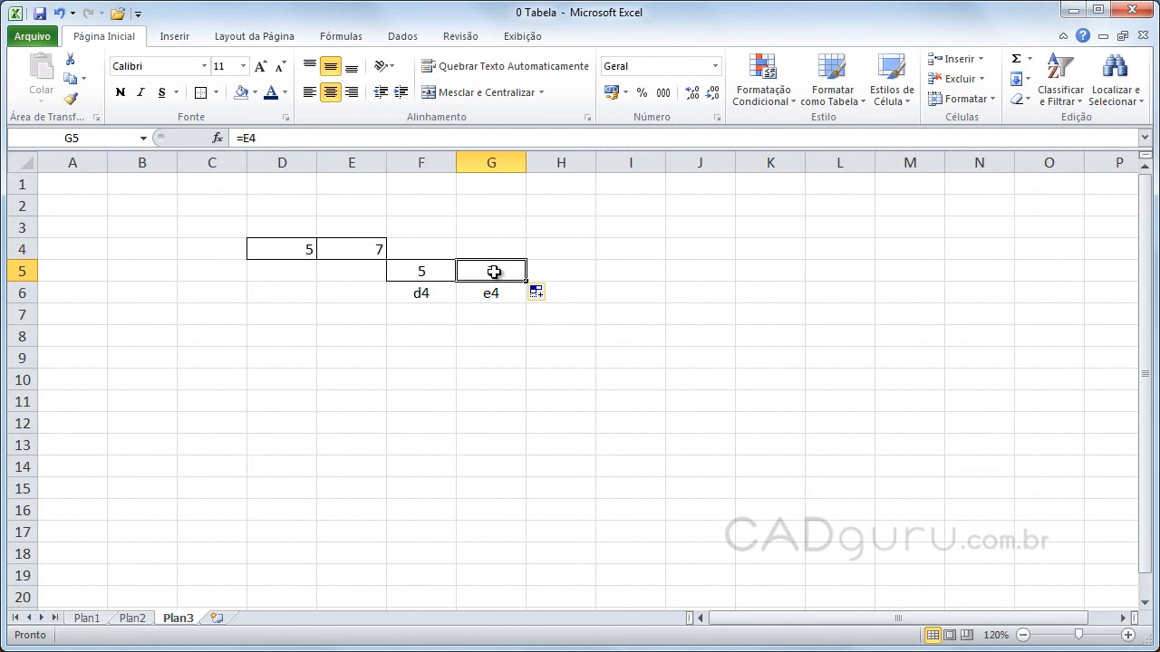
pyautogui.click(363, 247)
pyautogui.click(492, 270)
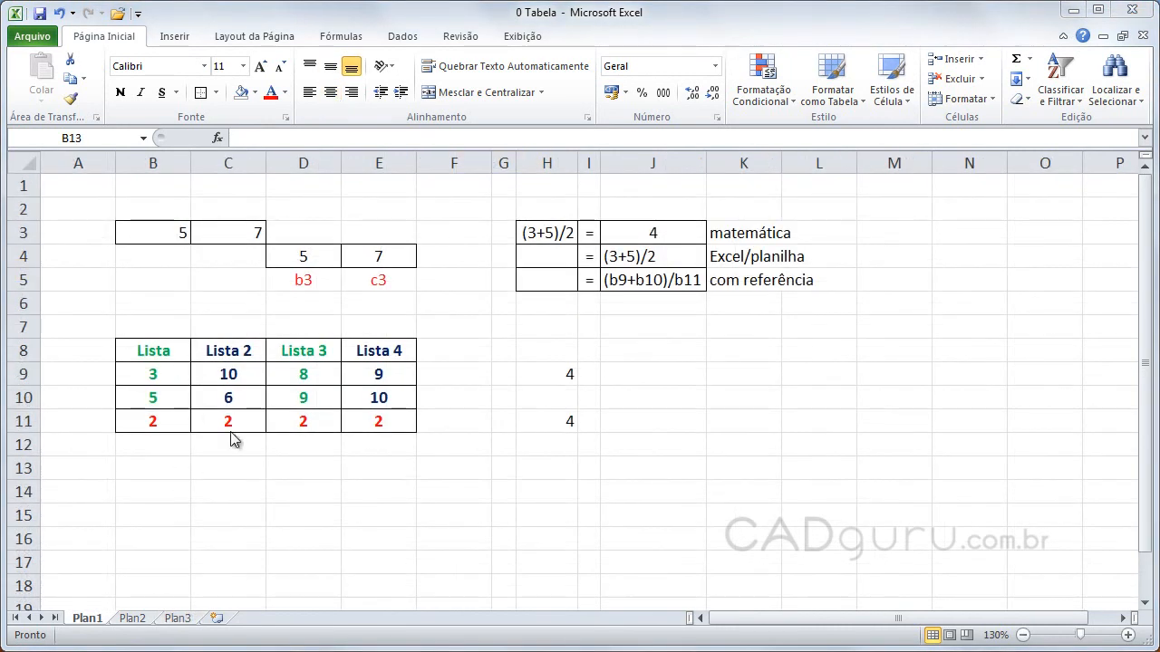
# Enter the formula =(B9+B10)/B11 in cell B13 below the Lista column, using cell references only.
pyautogui.click(158, 459)
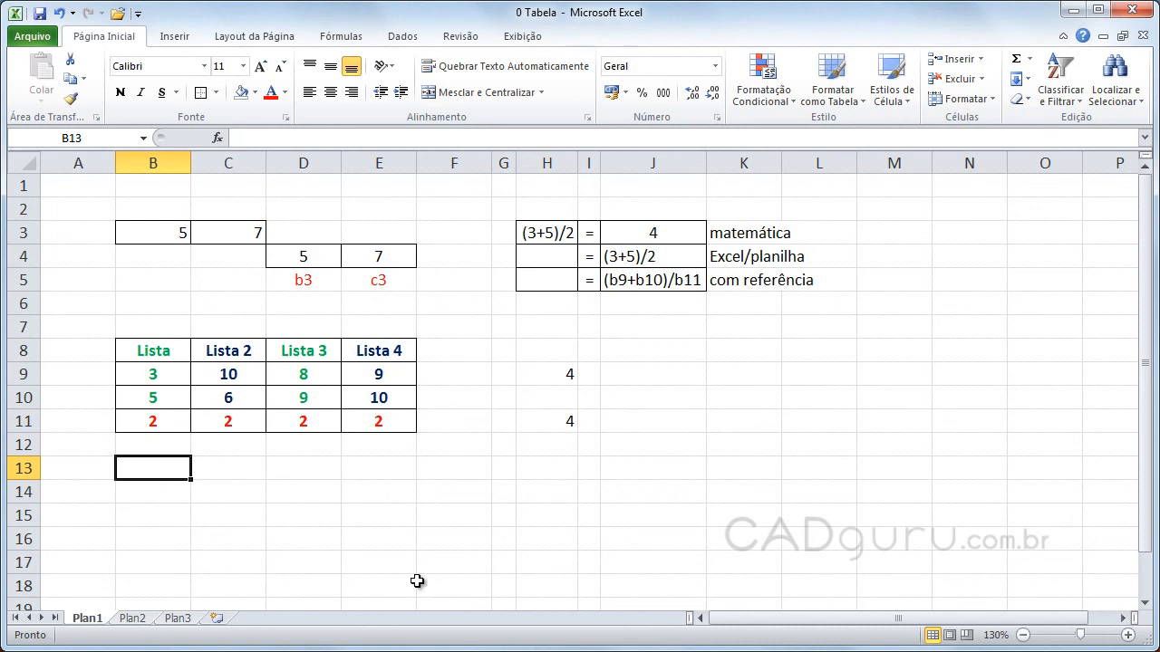
pyautogui.write('=')
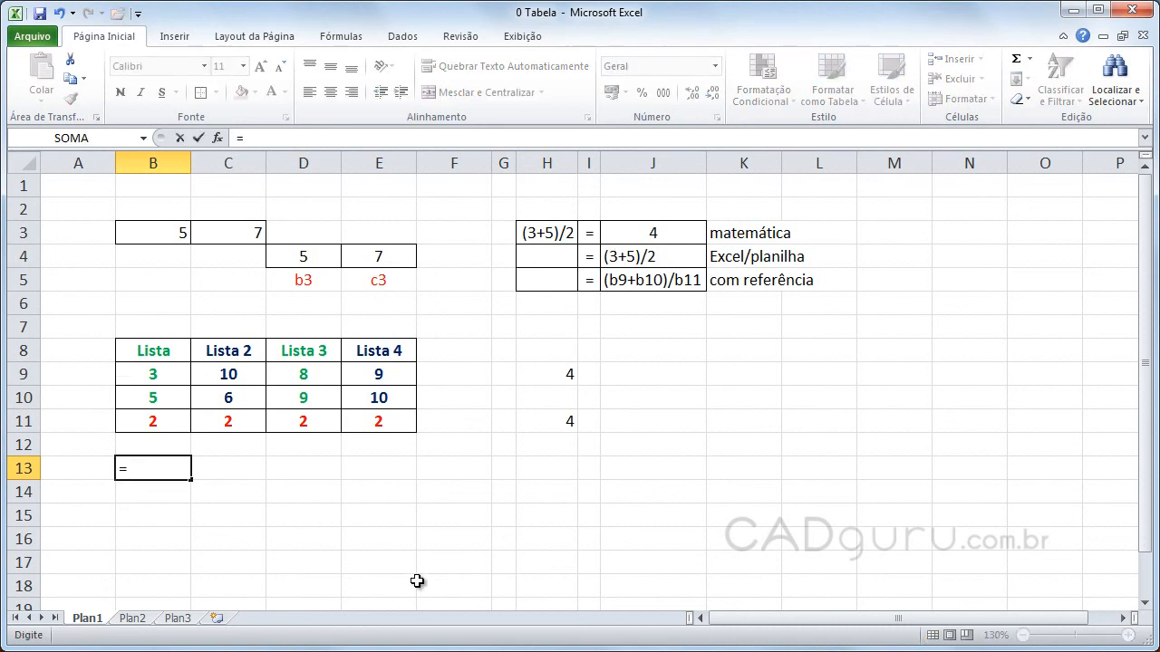
pyautogui.write('(')
pyautogui.click(177, 374)
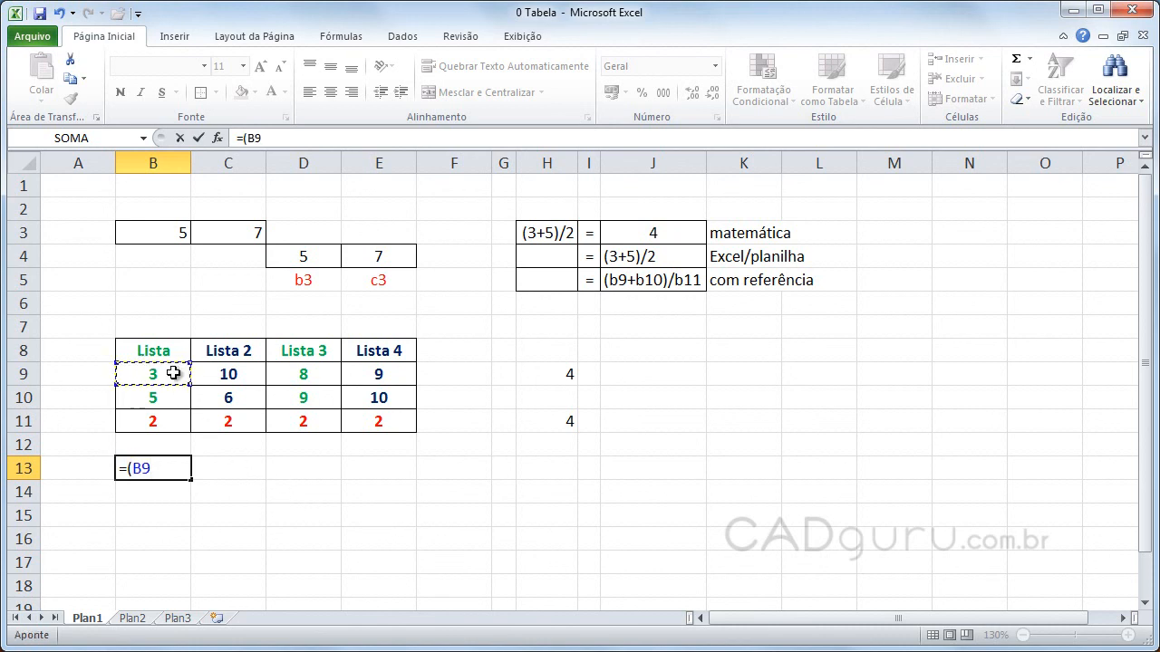
pyautogui.write('+')
pyautogui.click(161, 397)
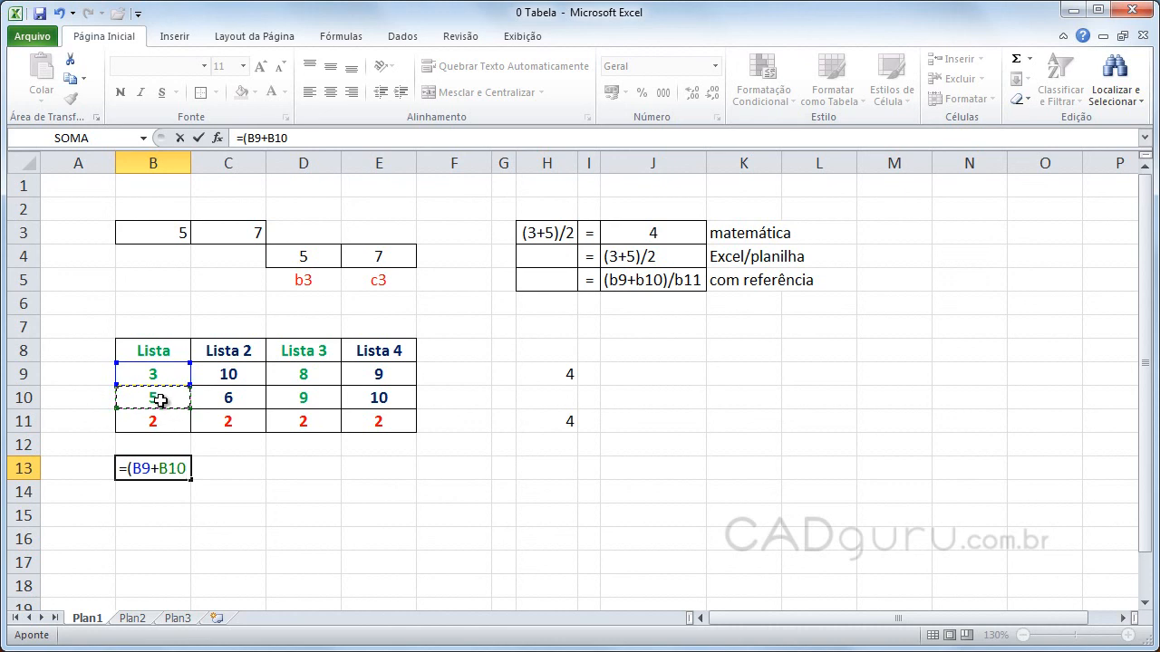
pyautogui.write(')/')
pyautogui.click(146, 422)
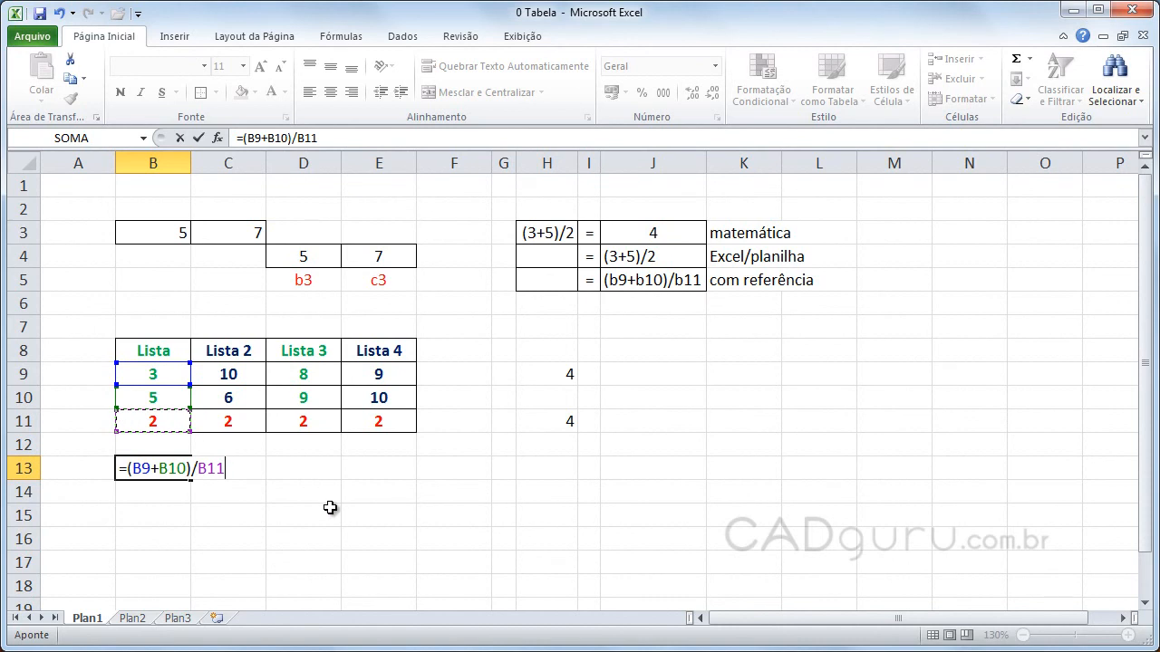
pyautogui.press('Return')
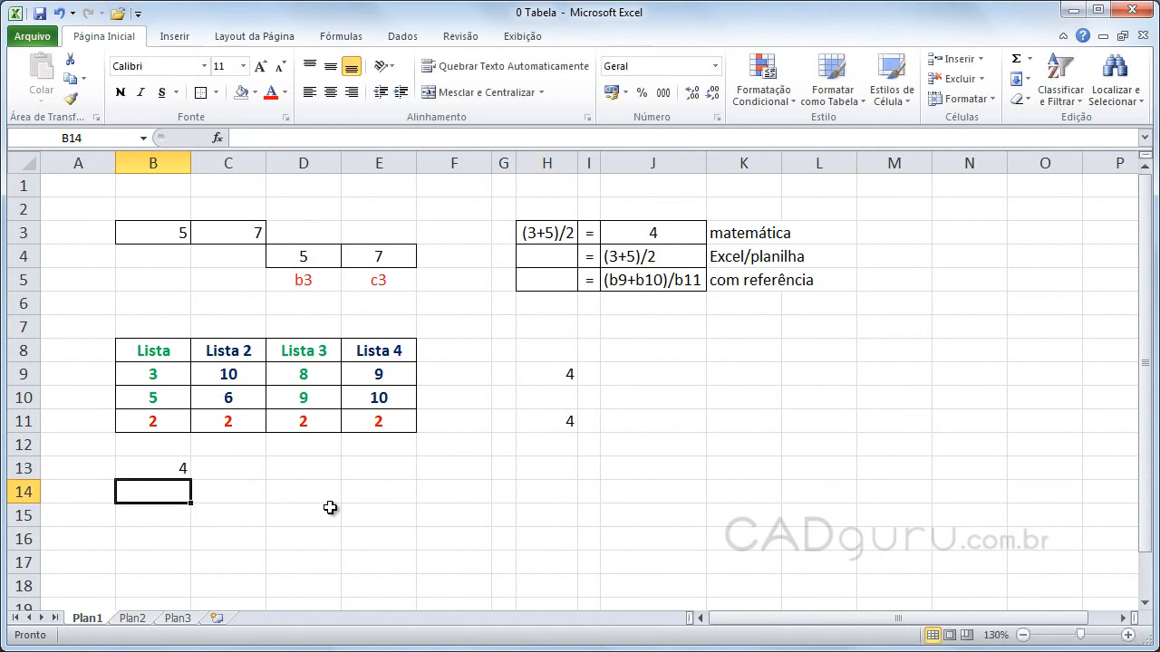
# Review the formula in B13 and set the first Lista value in B9 to 10.
pyautogui.click(159, 472)
pyautogui.click(182, 513)
pyautogui.click(169, 466)
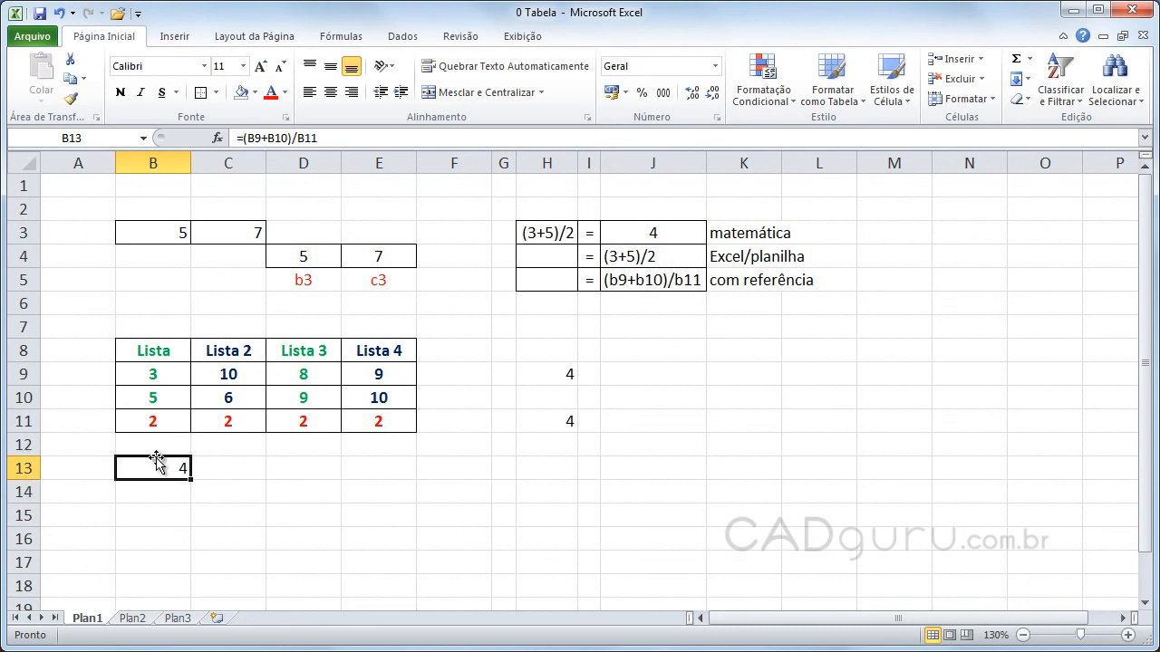
pyautogui.click(168, 373)
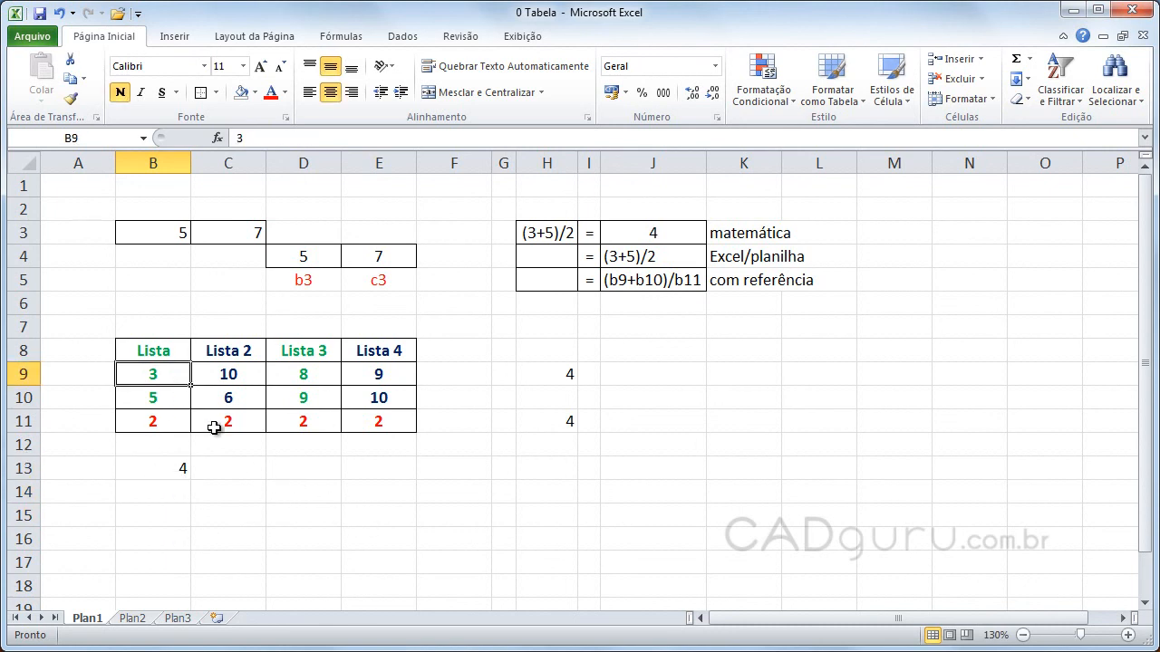
pyautogui.write('10')
pyautogui.press('Return')
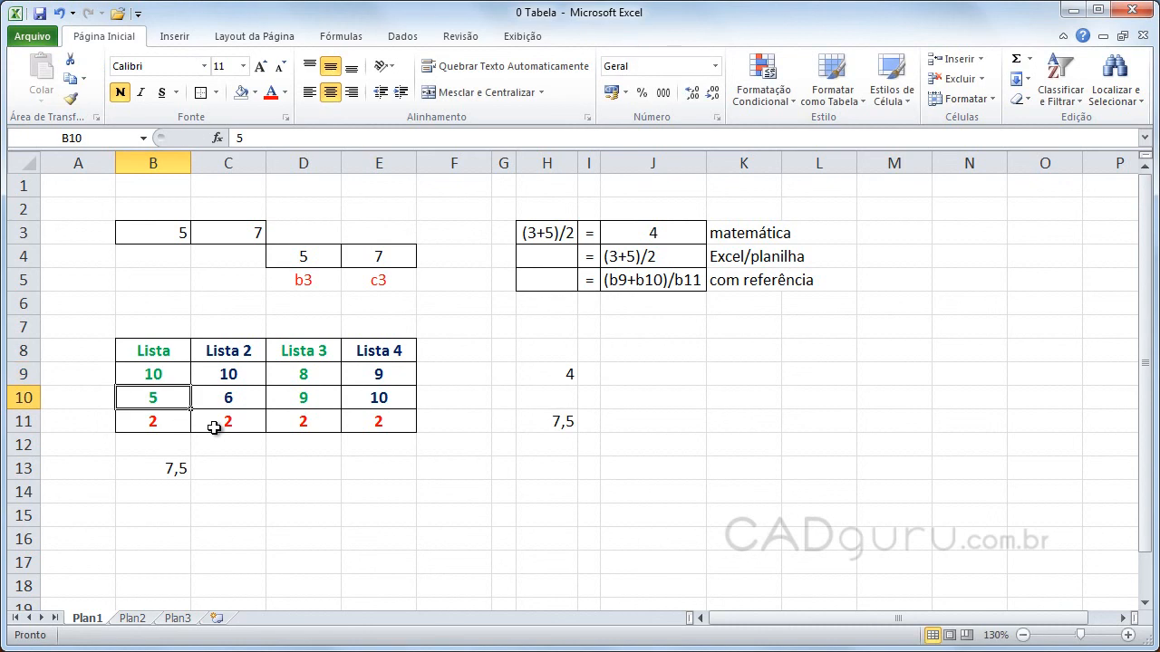
# Check the formula in B13, and set the first Lista value in B9 to 5.
pyautogui.click(161, 470)
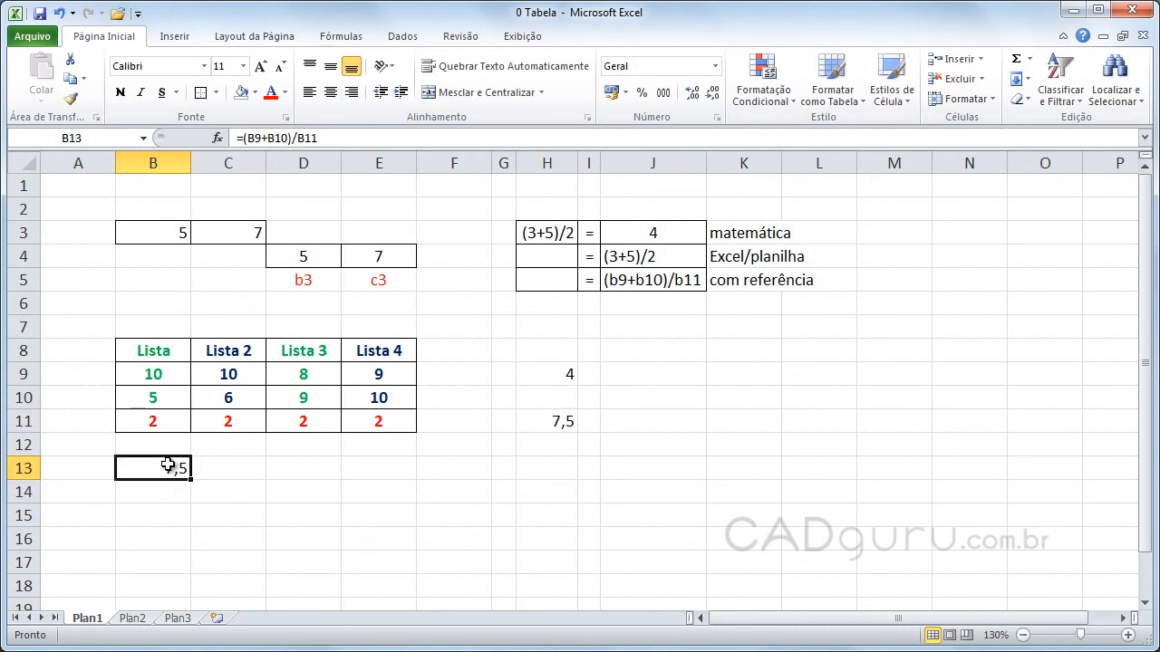
pyautogui.click(170, 374)
pyautogui.write('5')
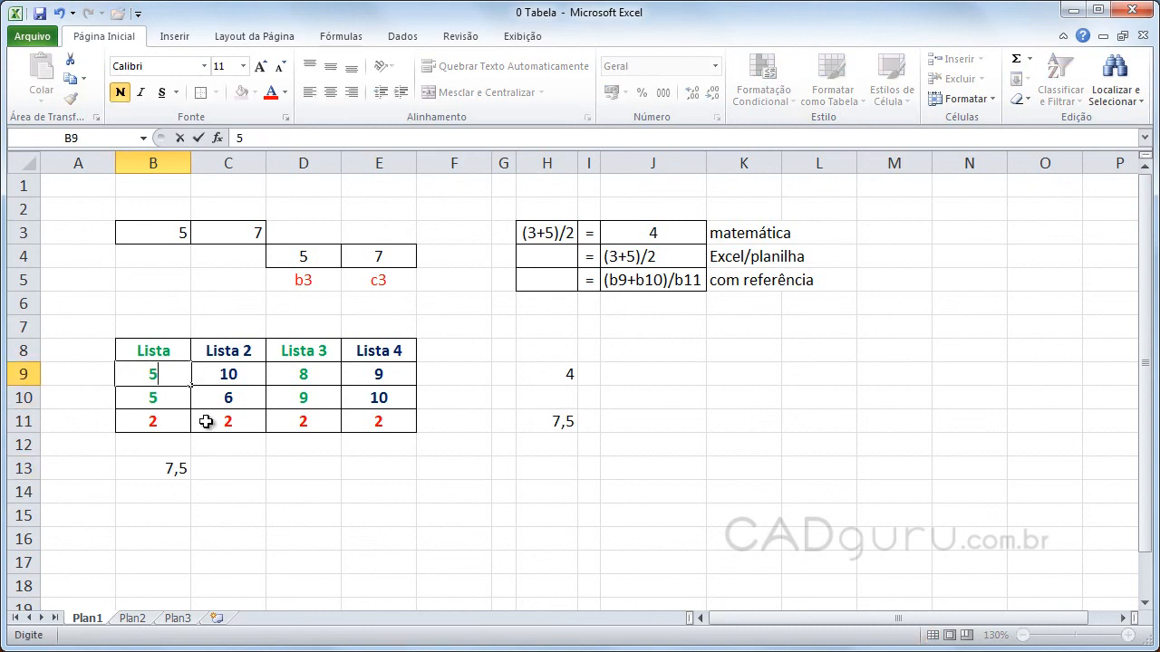
pyautogui.press('Return')
# Set the first Lista value in B9 to 7 and check the recalculated formula in B13.
pyautogui.click(172, 379)
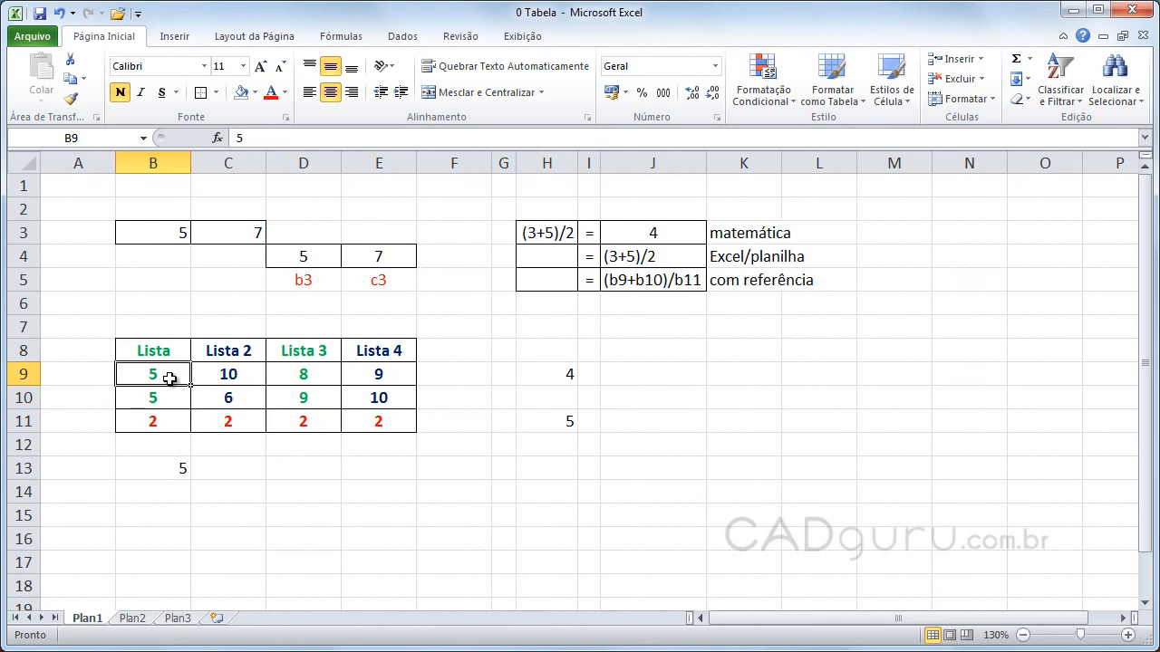
pyautogui.write('7')
pyautogui.press('Return')
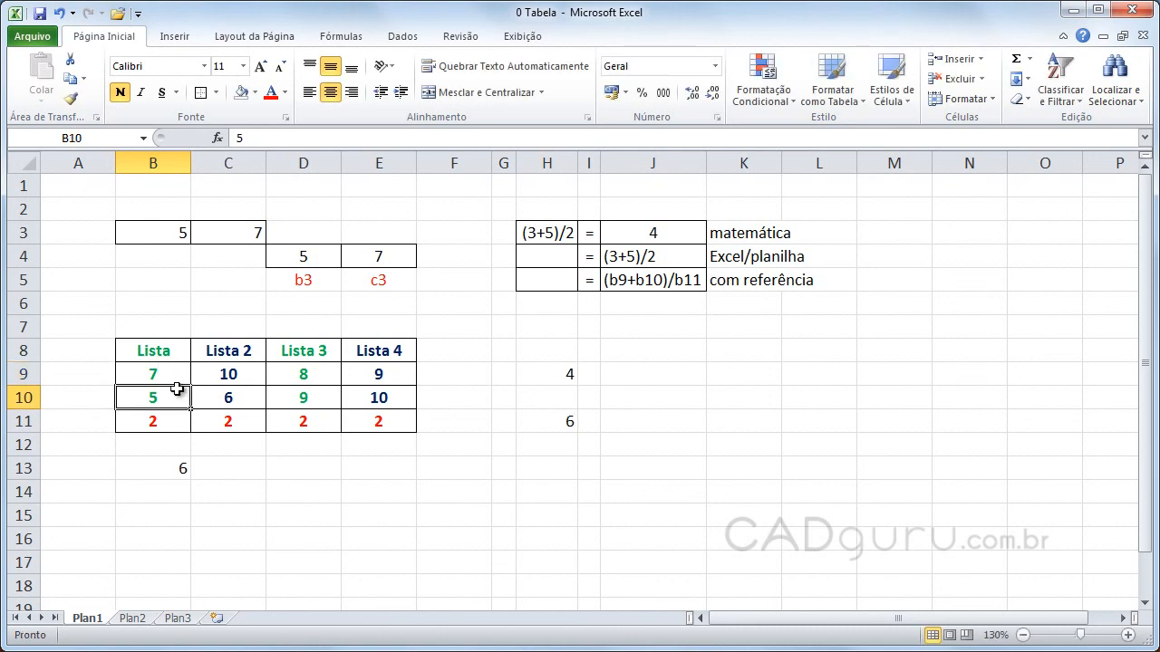
pyautogui.click(172, 467)
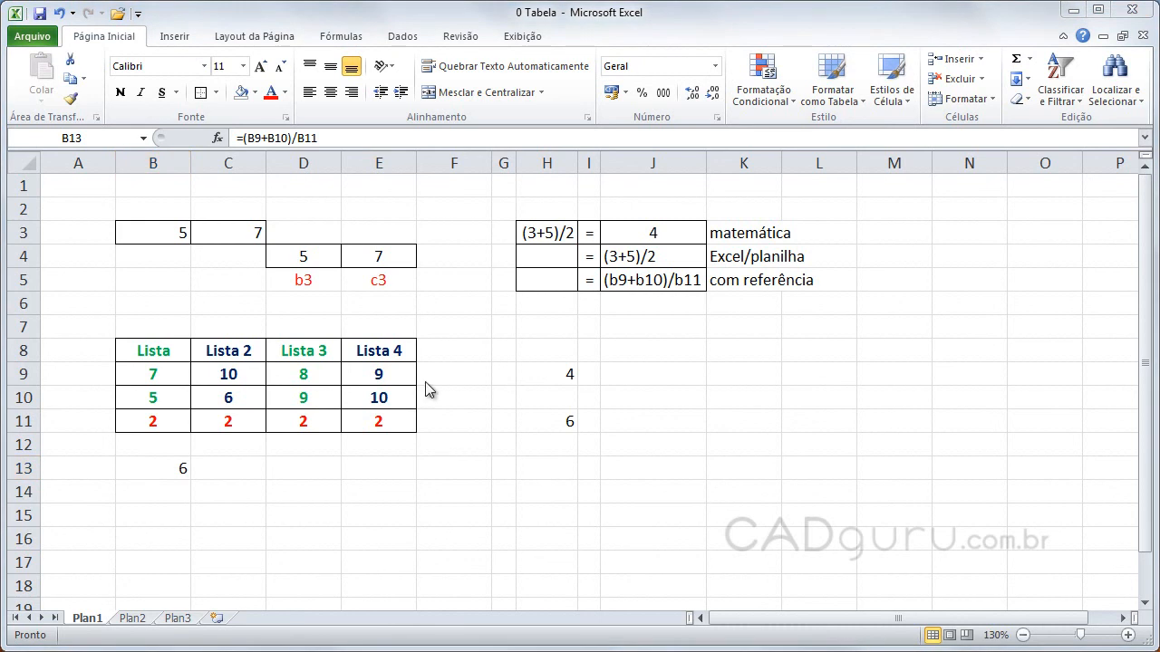
# Fill the B13 formula across to E13 so that it covers the Lista 2, Lista 3 and Lista 4 columns.
pyautogui.click(184, 468)
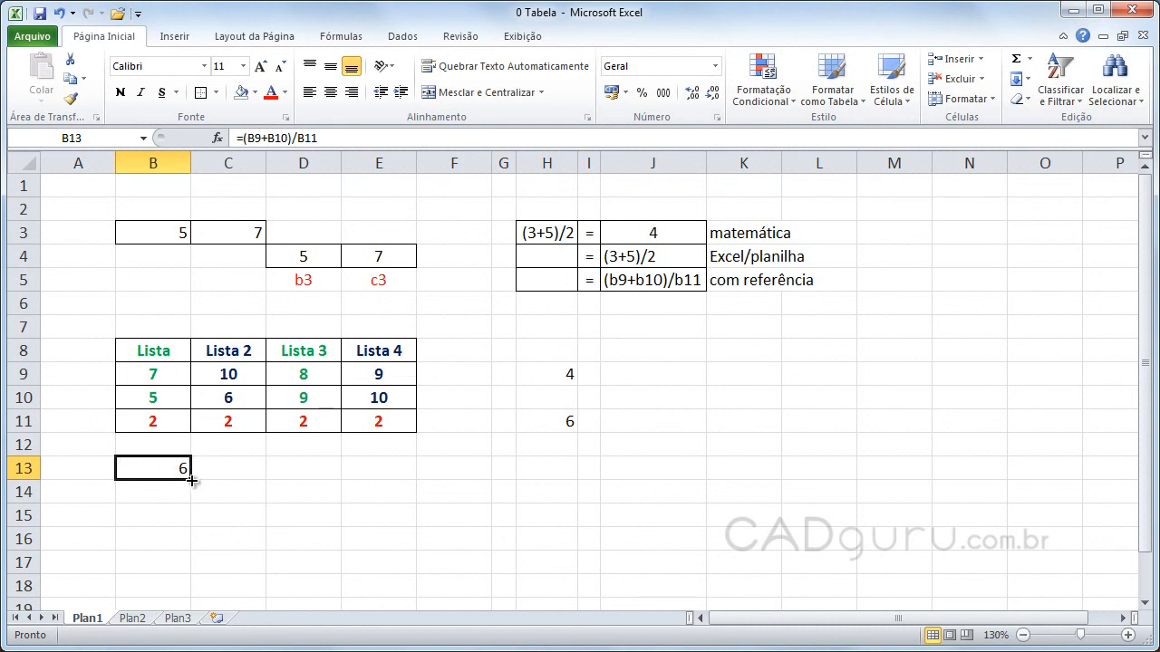
pyautogui.moveTo(192, 481); pyautogui.dragTo(389, 481)
pyautogui.click(322, 517)
# Compare the filled formulas in C13, D13 and E13 to see how their relative references shift.
pyautogui.click(238, 472)
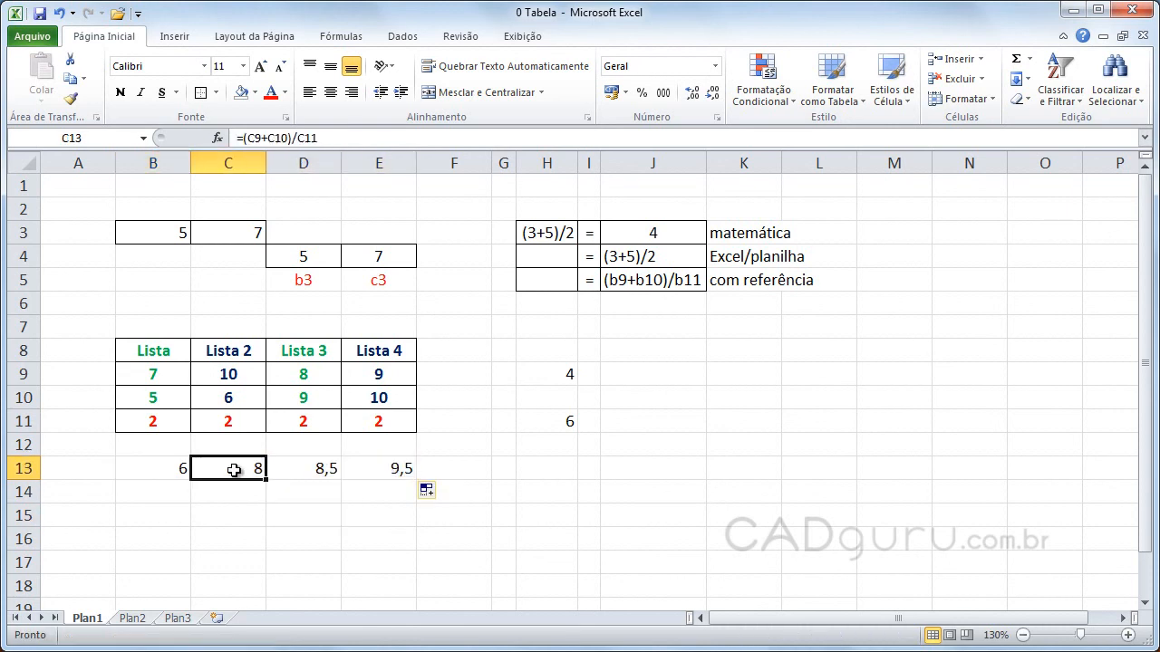
pyautogui.click(303, 471)
pyautogui.click(393, 471)
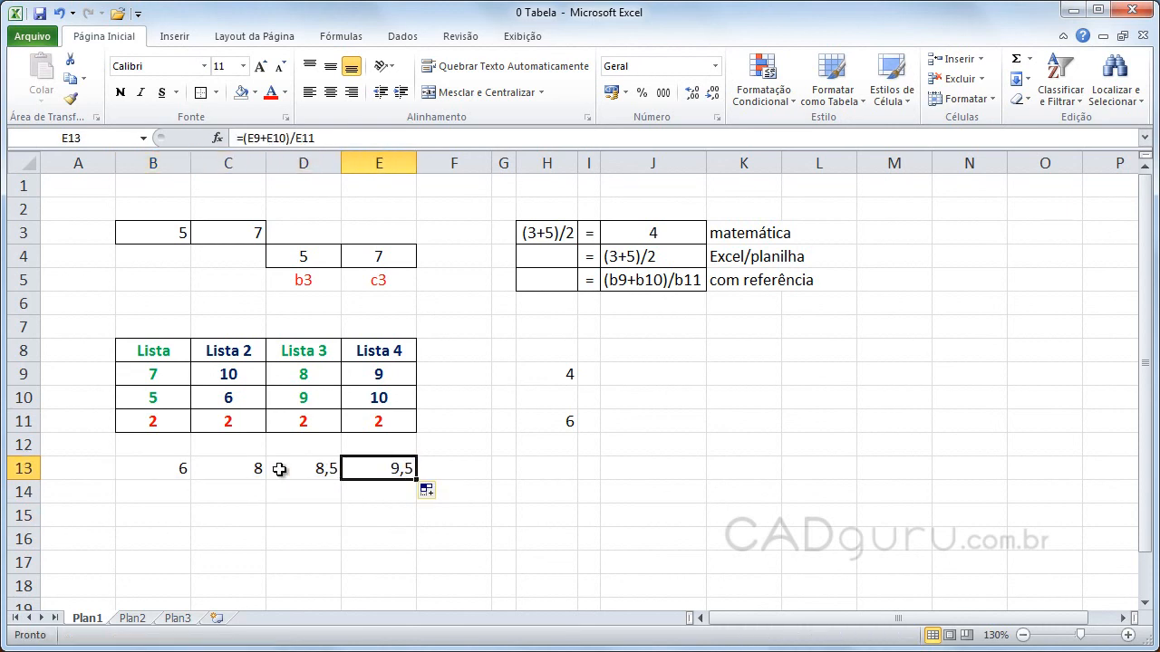
pyautogui.click(261, 472)
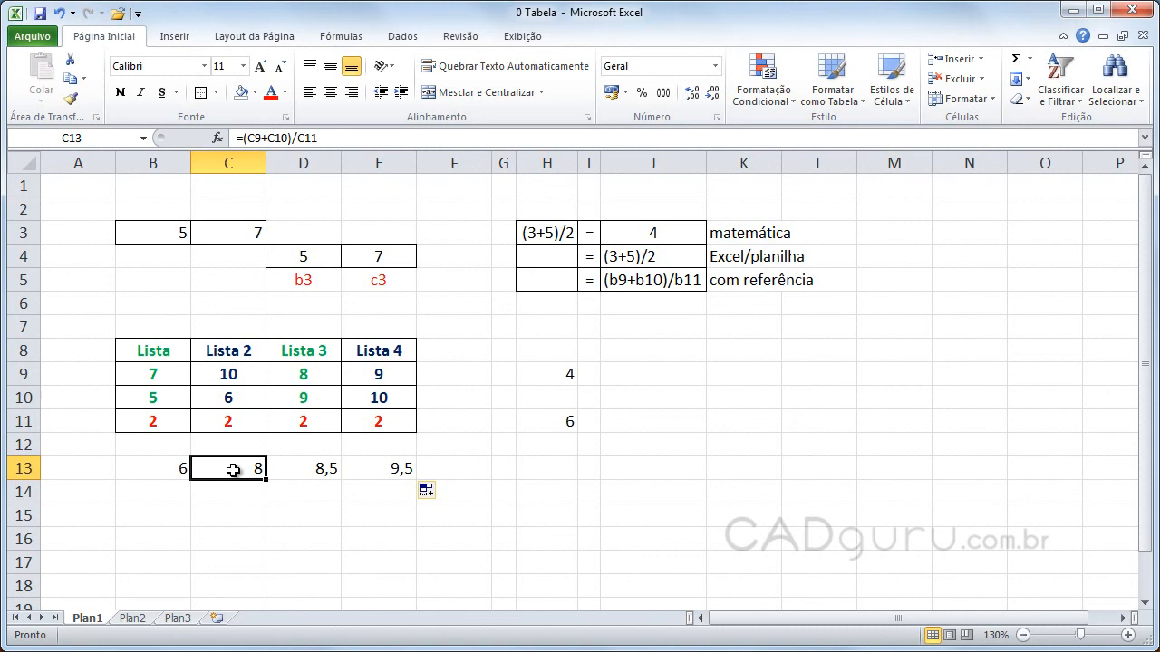
pyautogui.click(233, 499)
# Inspect the source cells referenced by each formula in C13, D13 and E13, leaving the formulas unchanged.
pyautogui.click(239, 471)
pyautogui.doubleClick(237, 469)
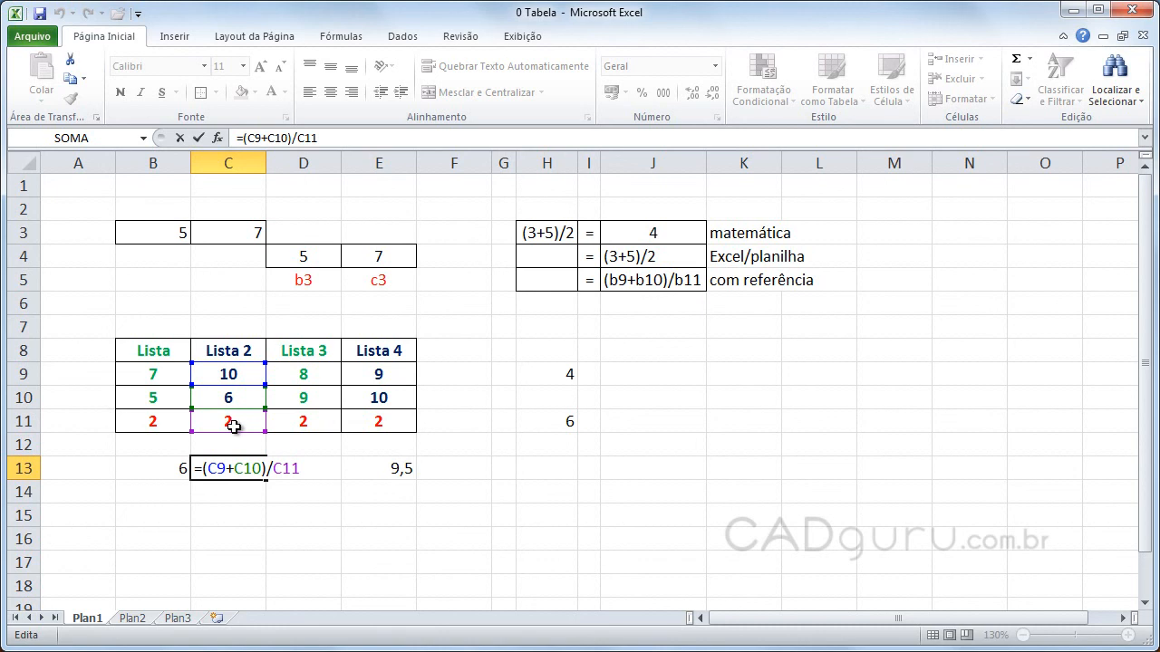
pyautogui.press('Return')
pyautogui.doubleClick(298, 468)
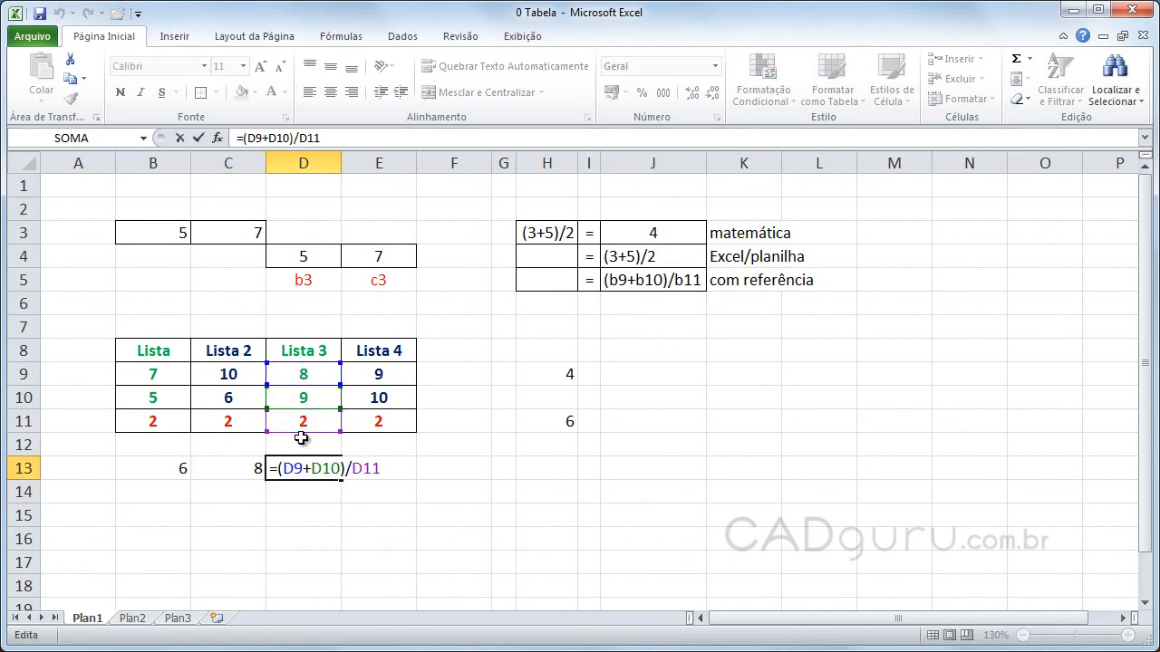
pyautogui.press('Return')
pyautogui.doubleClick(383, 469)
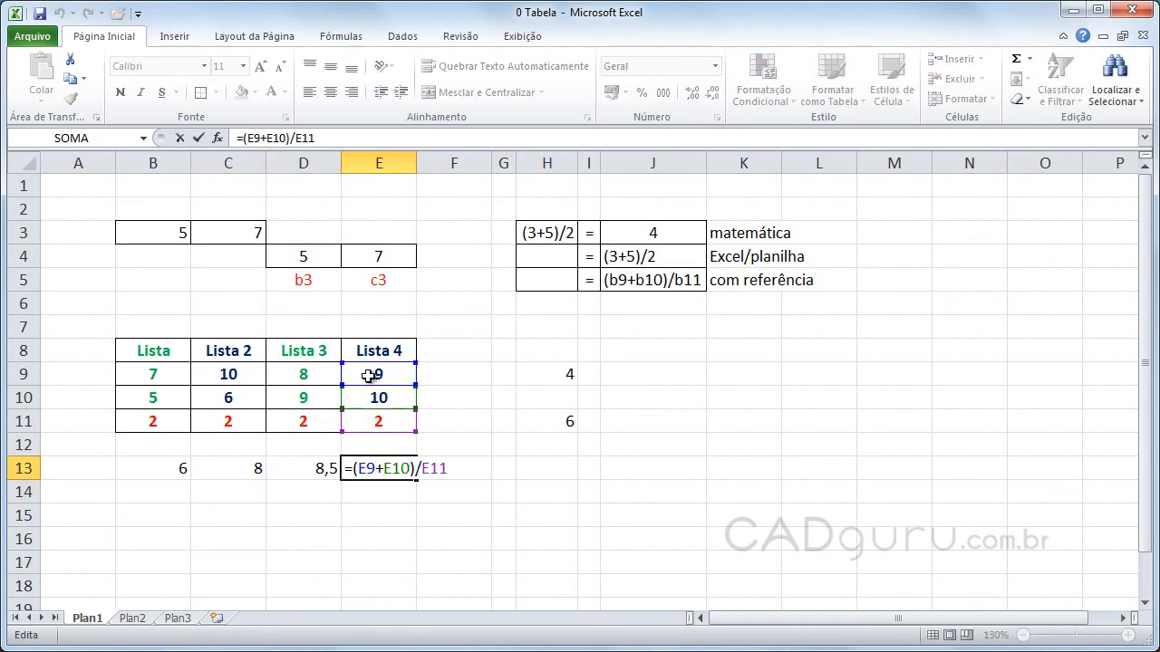
pyautogui.press('Return')
# Set the second Lista 3 value in D10 to 8.
pyautogui.click(303, 399)
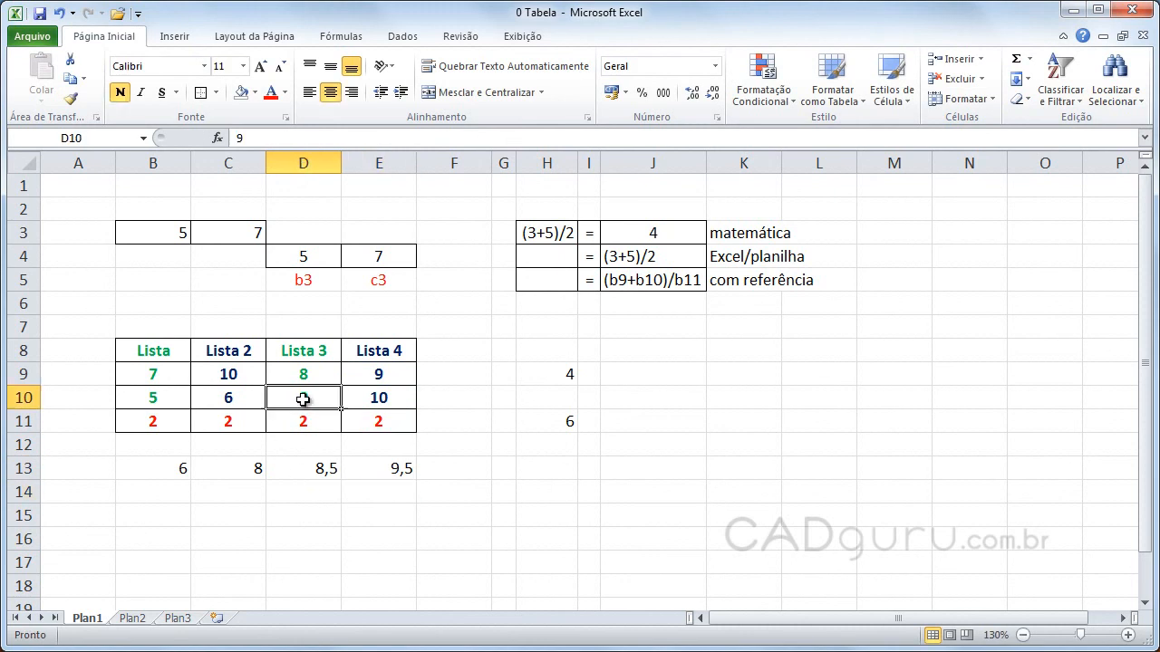
pyautogui.write('8')
pyautogui.click(318, 508)
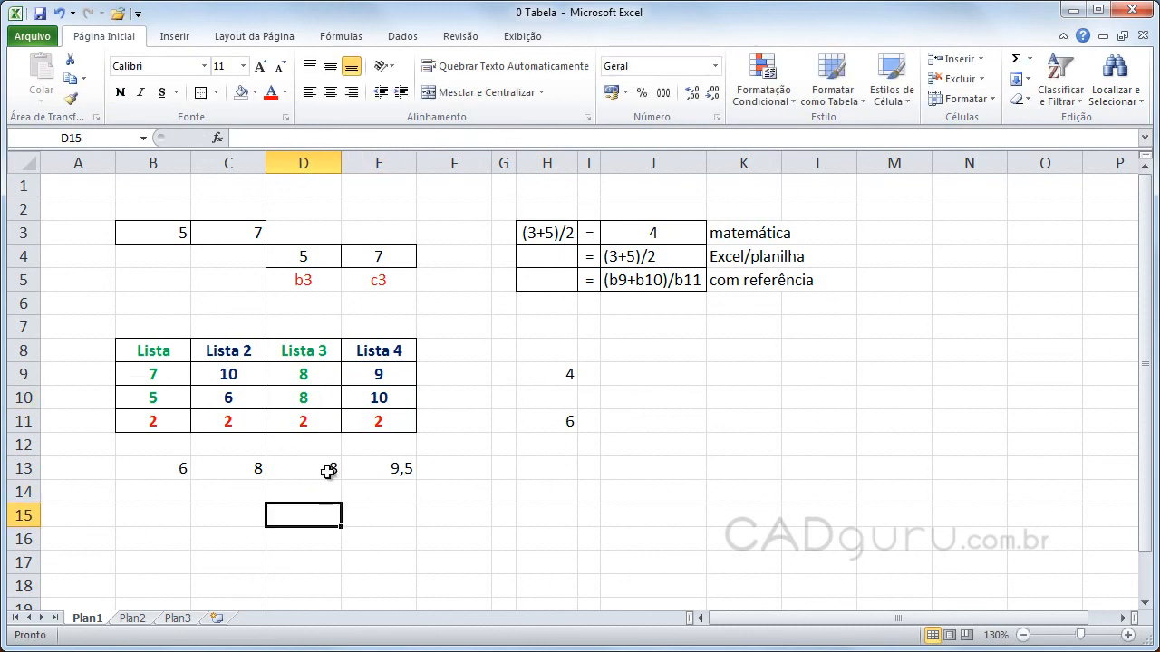